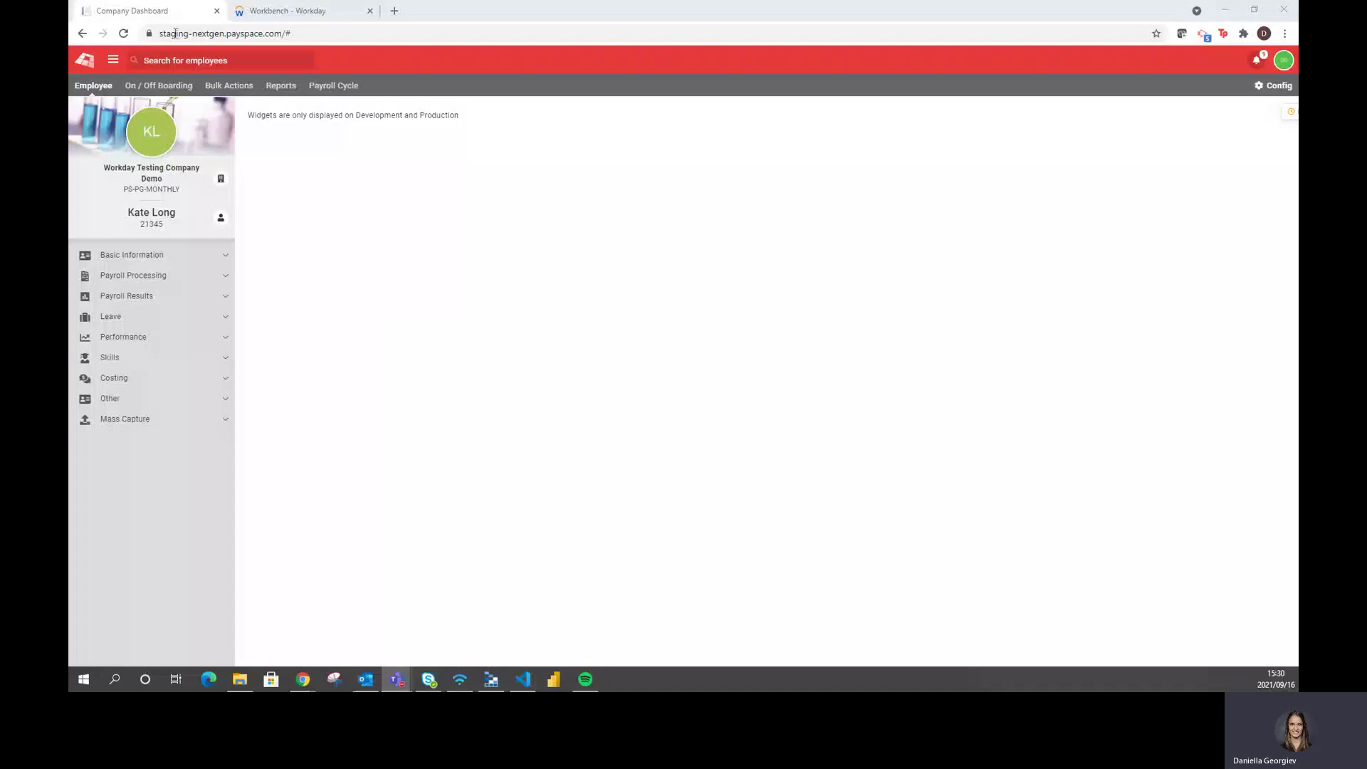
# Switch from the PaySpace Company Dashboard to the 'Workbench - Workday' tab
pyautogui.click(277, 14)
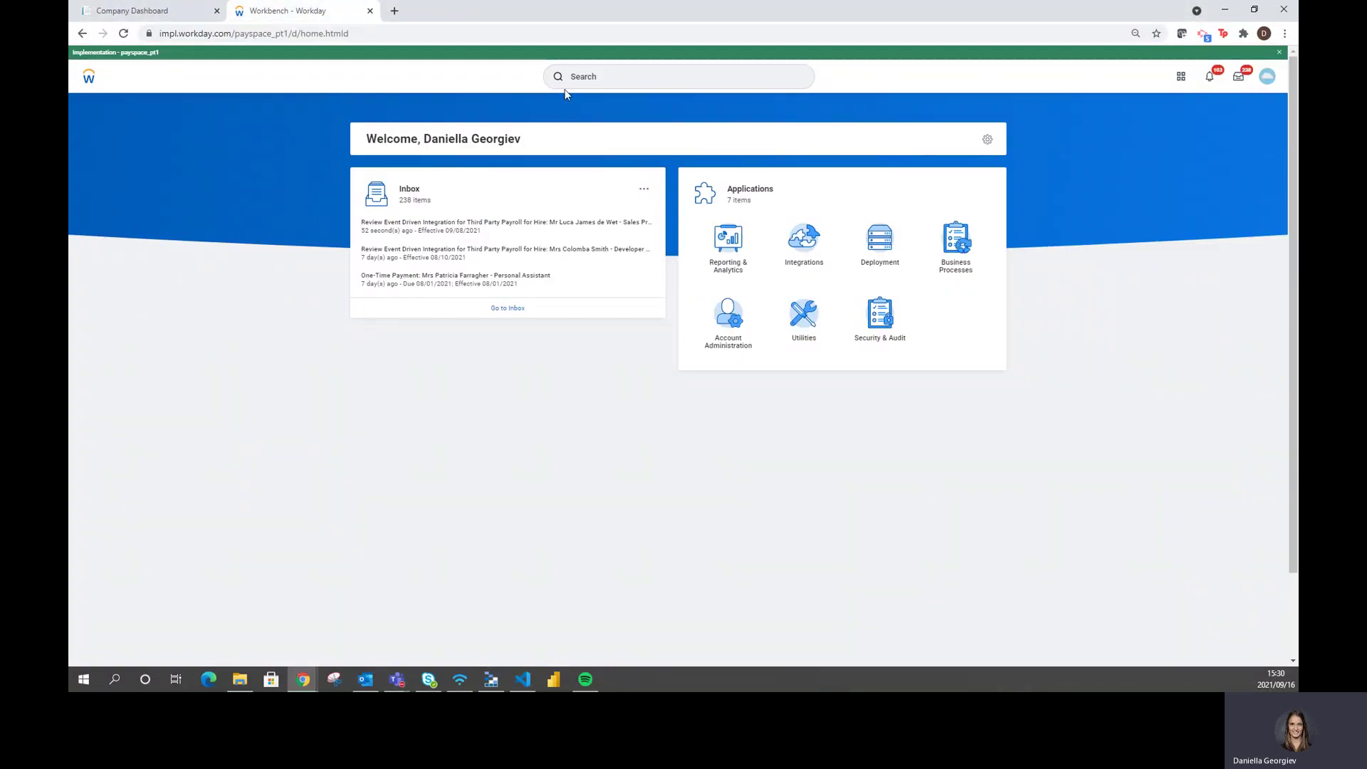
# Search Workday for the new sales hire by first name, open their worker profile, then return to PaySpace
pyautogui.click(604, 76)
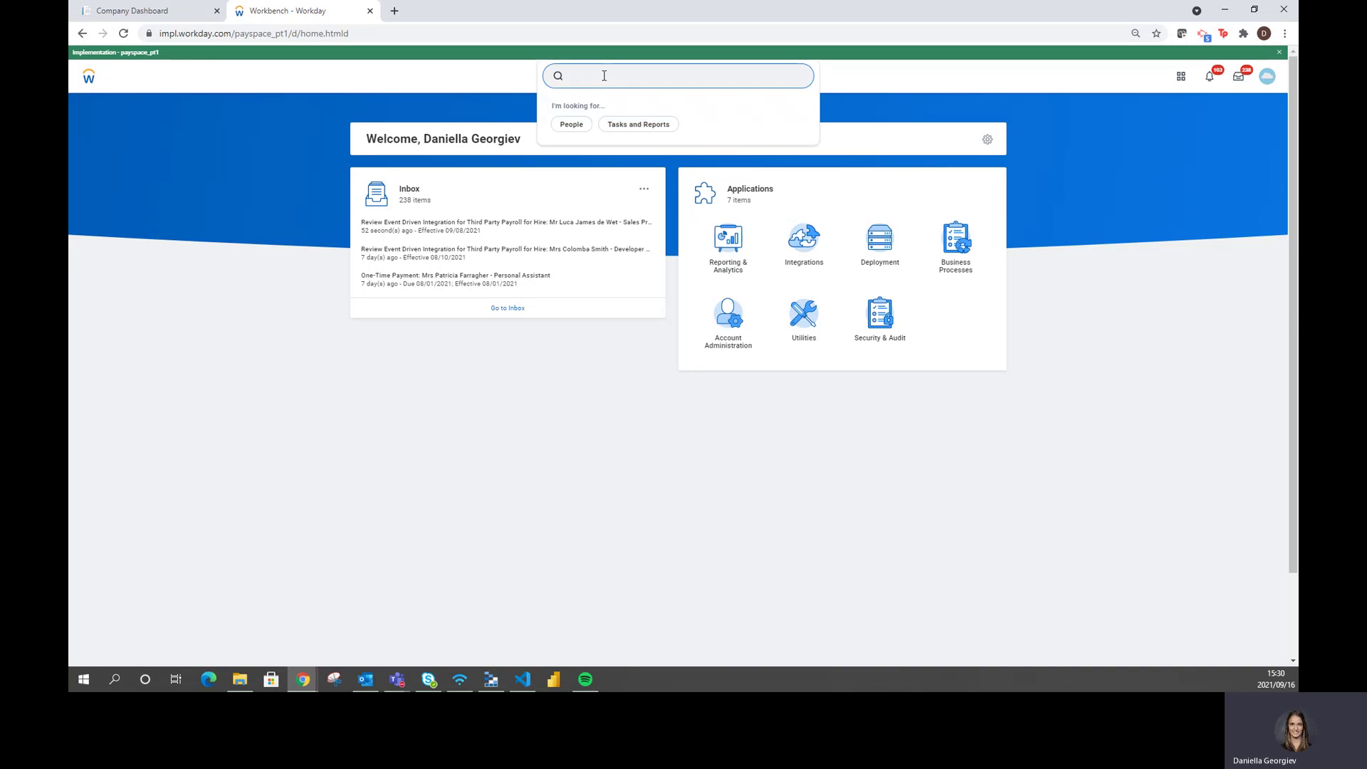
pyautogui.write('luca')
pyautogui.press('Return')
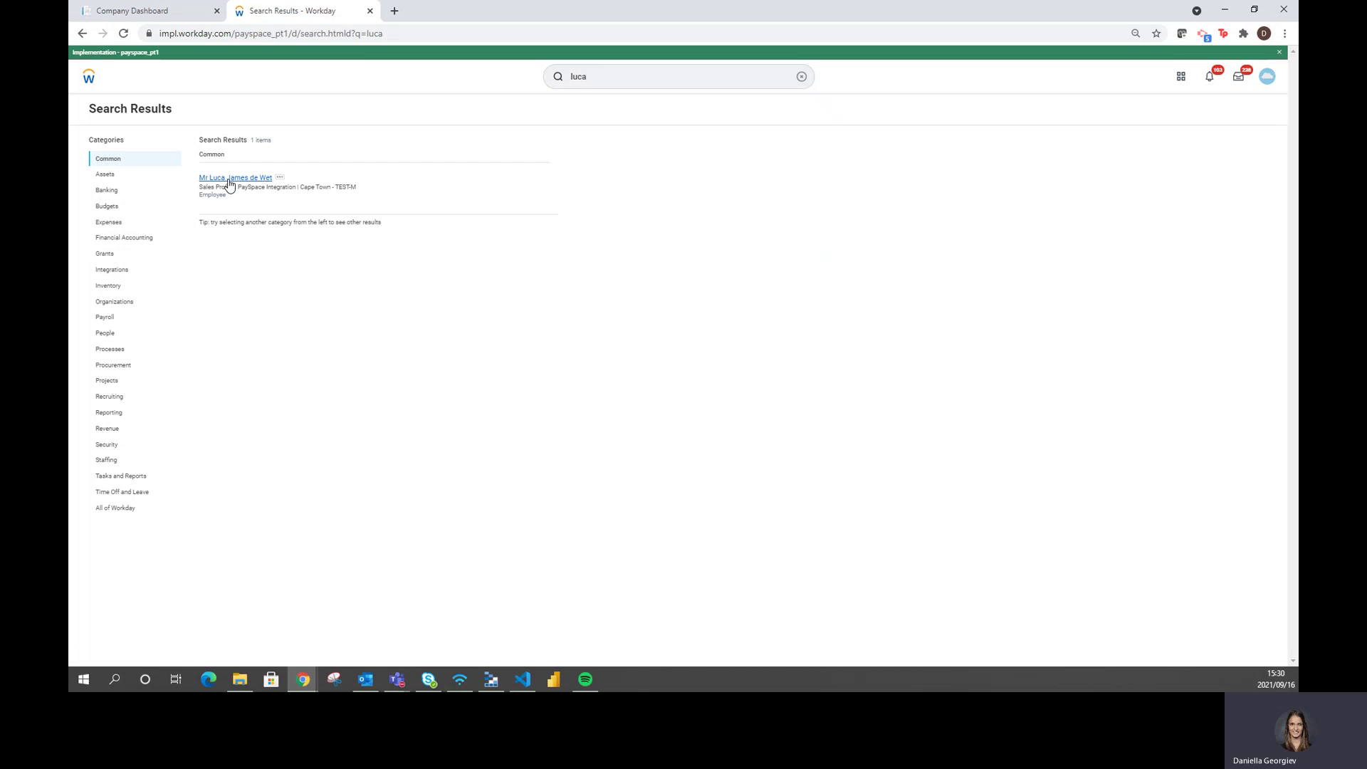
pyautogui.click(229, 178)
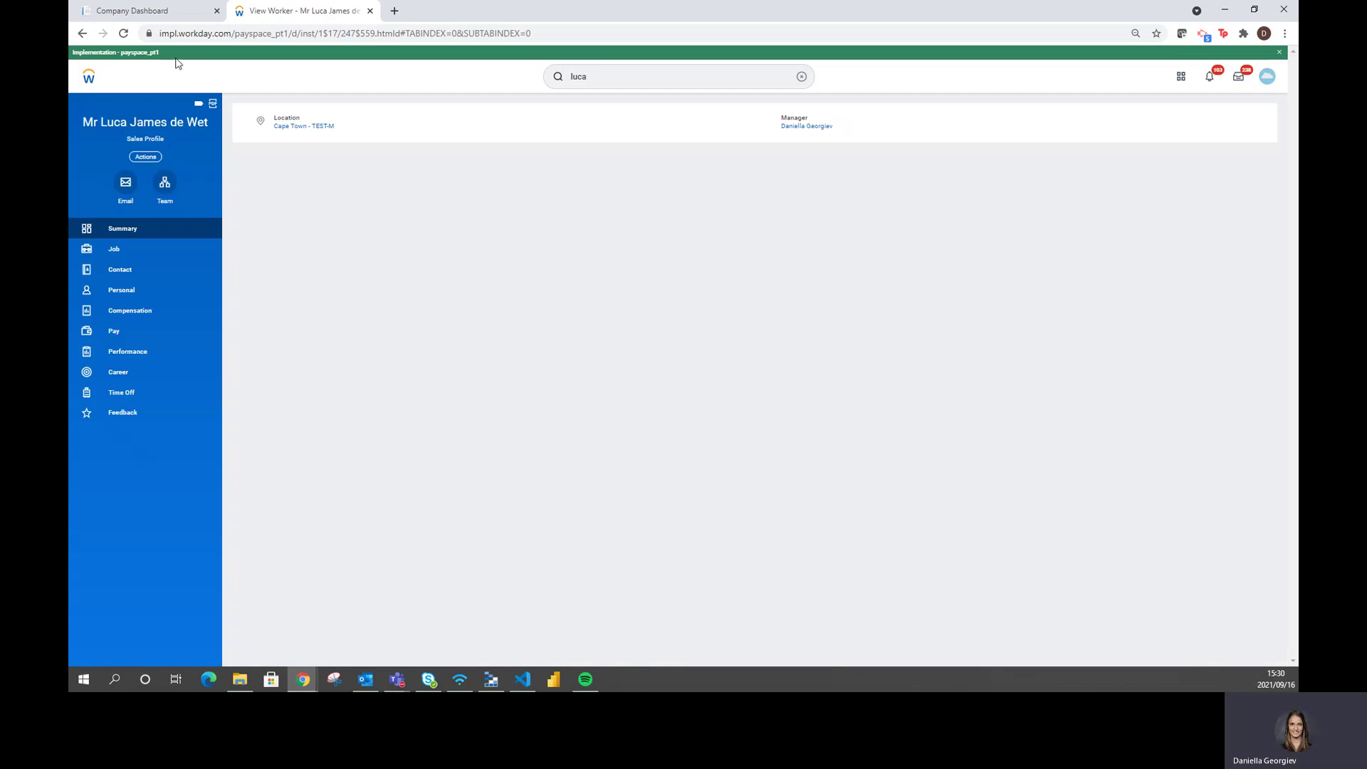
pyautogui.click(153, 15)
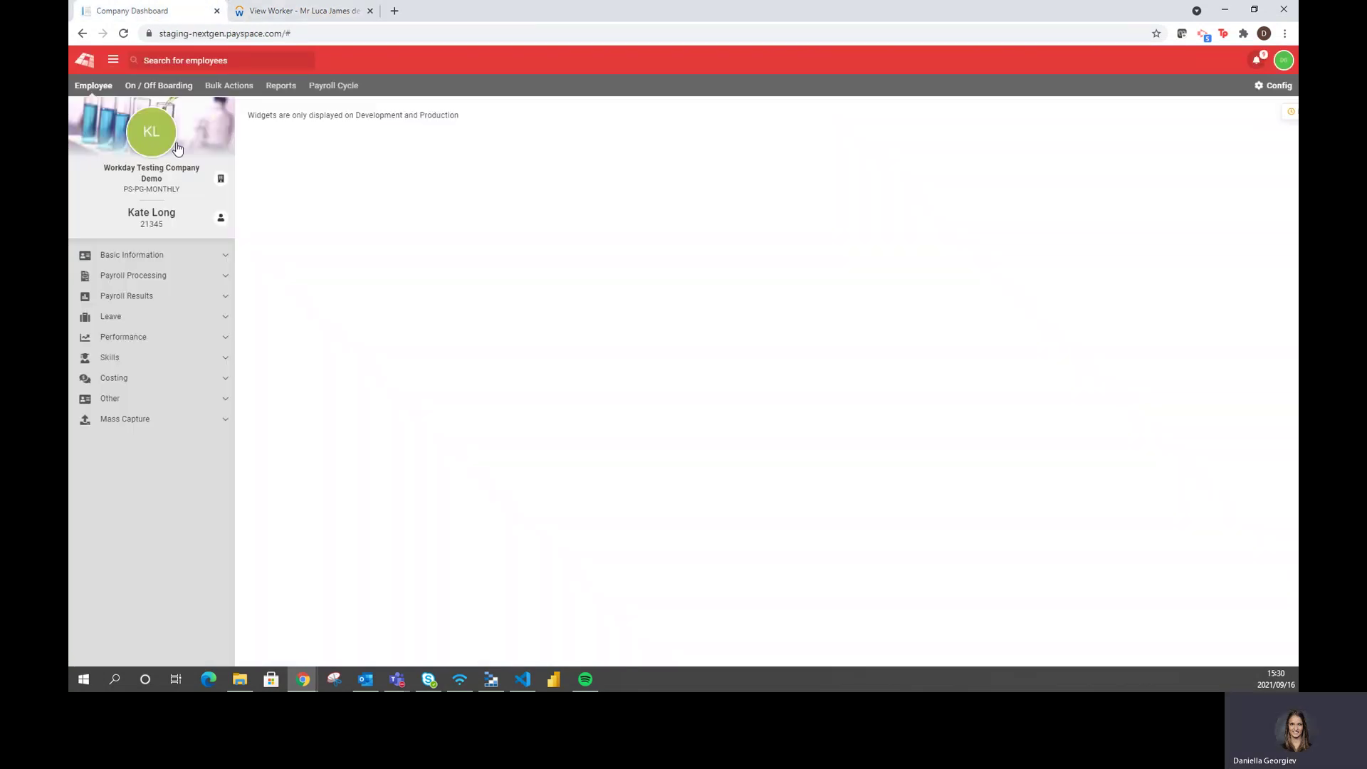
# Search PaySpace employees for the new hire's first name, find no match, and return to Workday
pyautogui.click(222, 220)
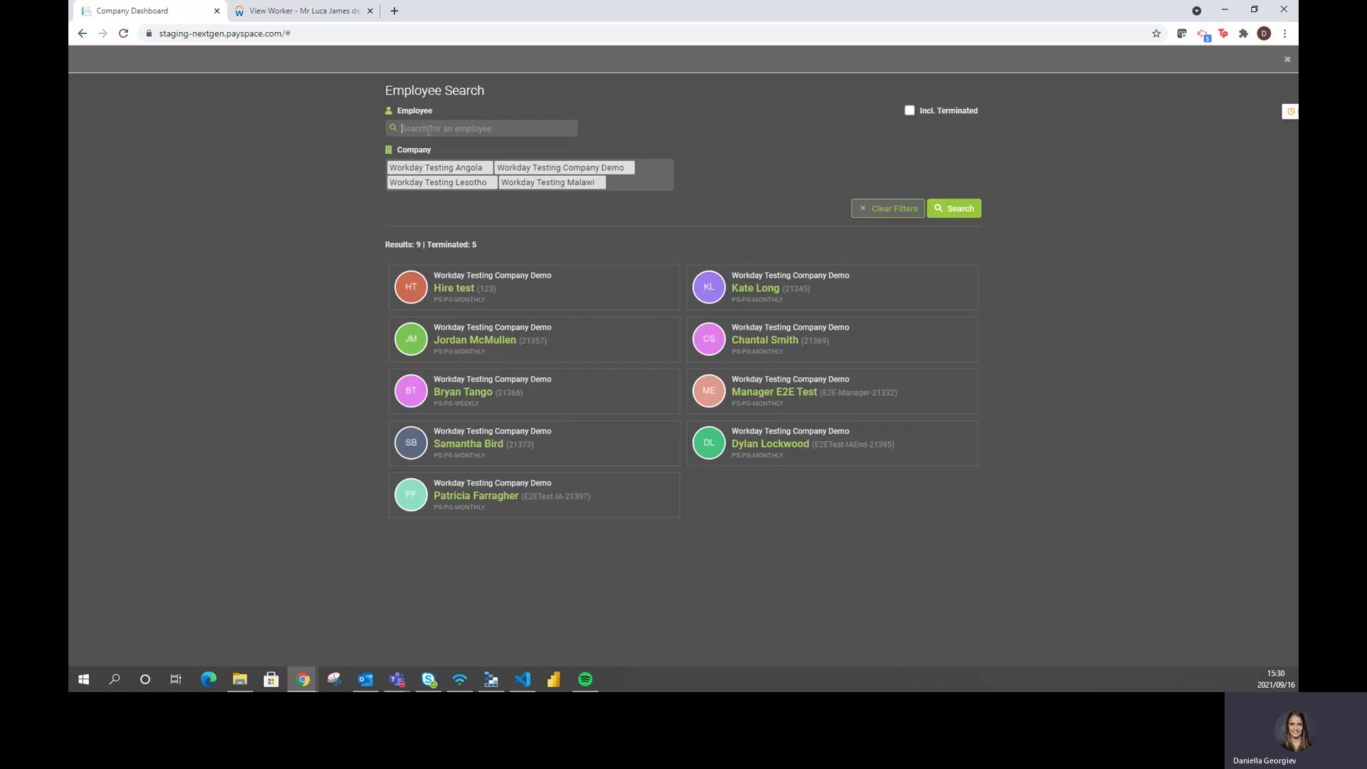
pyautogui.write('luca')
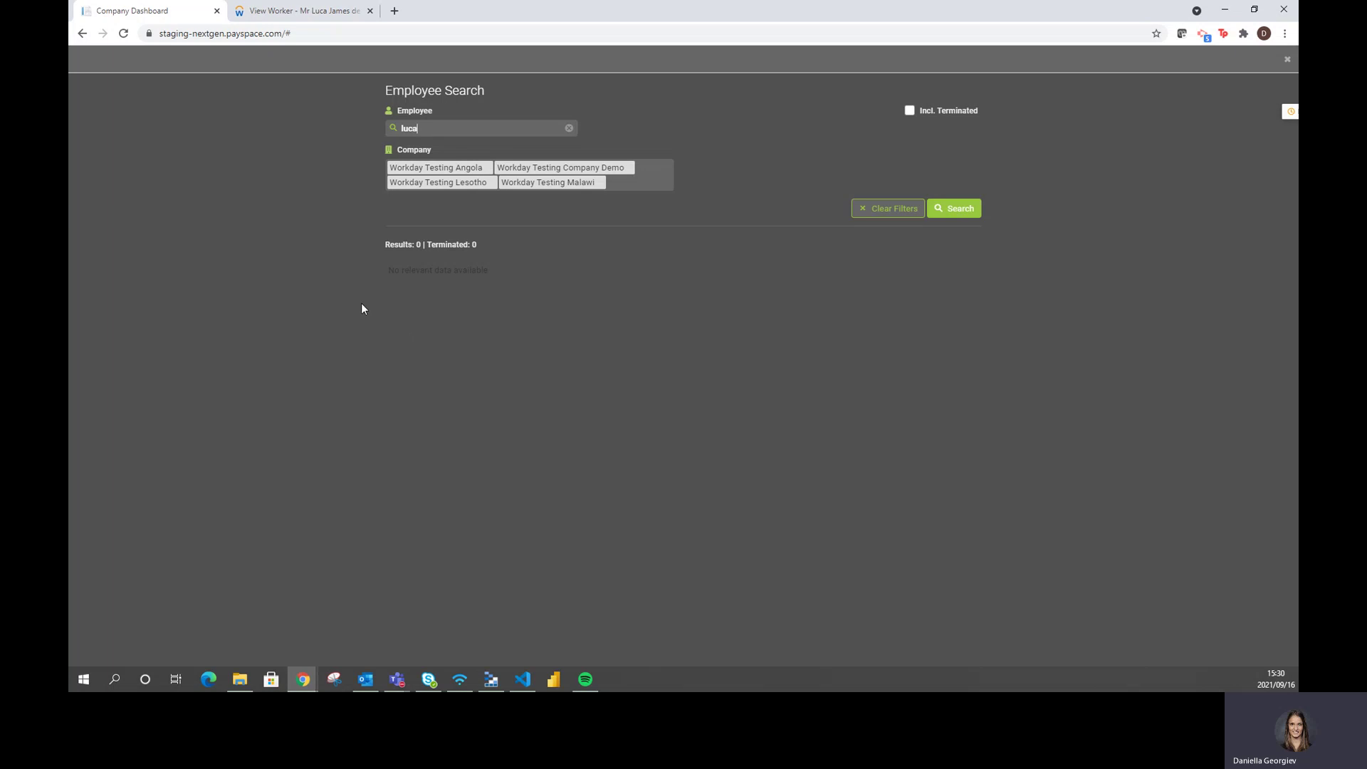
pyautogui.click(302, 11)
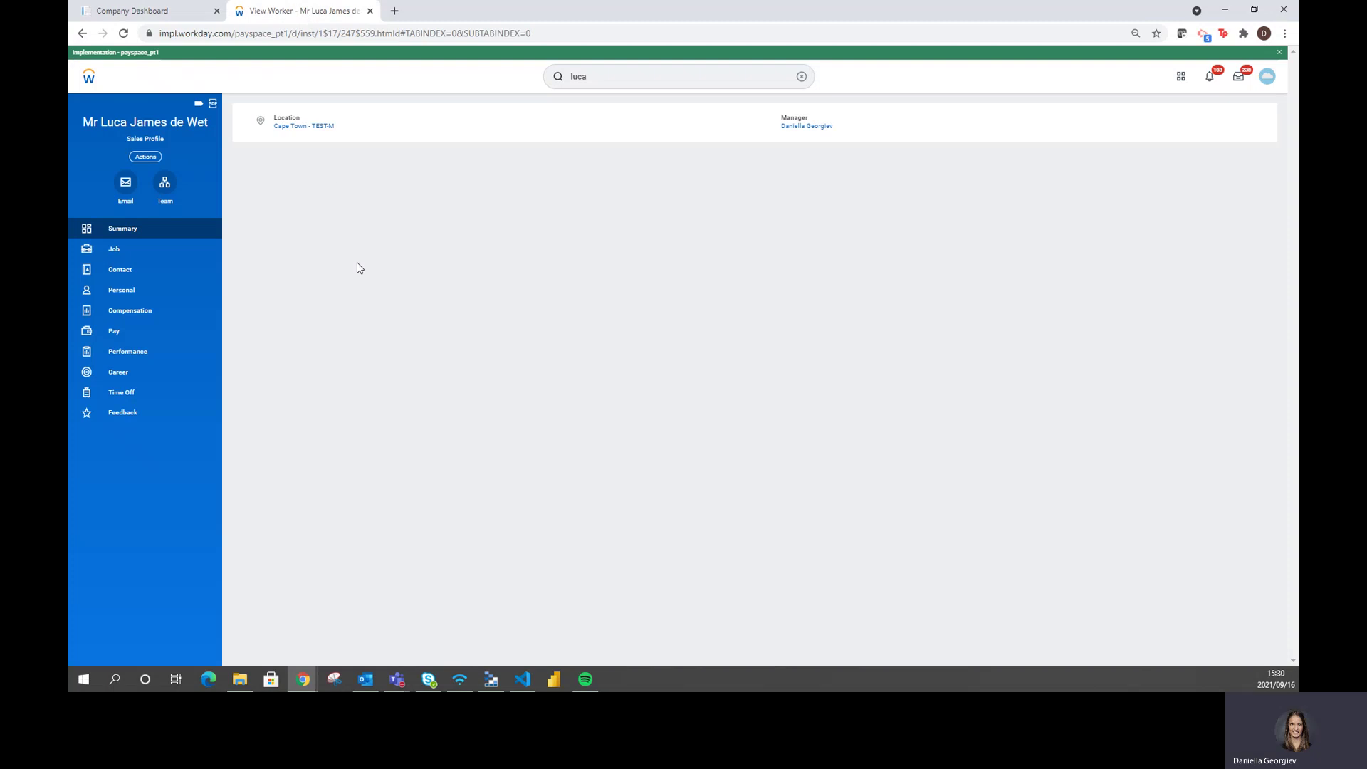
# Review the worker's Personal details, then Compensation: 23,000.00 ZAR monthly General Salary Plan, Developer Grade
pyautogui.click(133, 292)
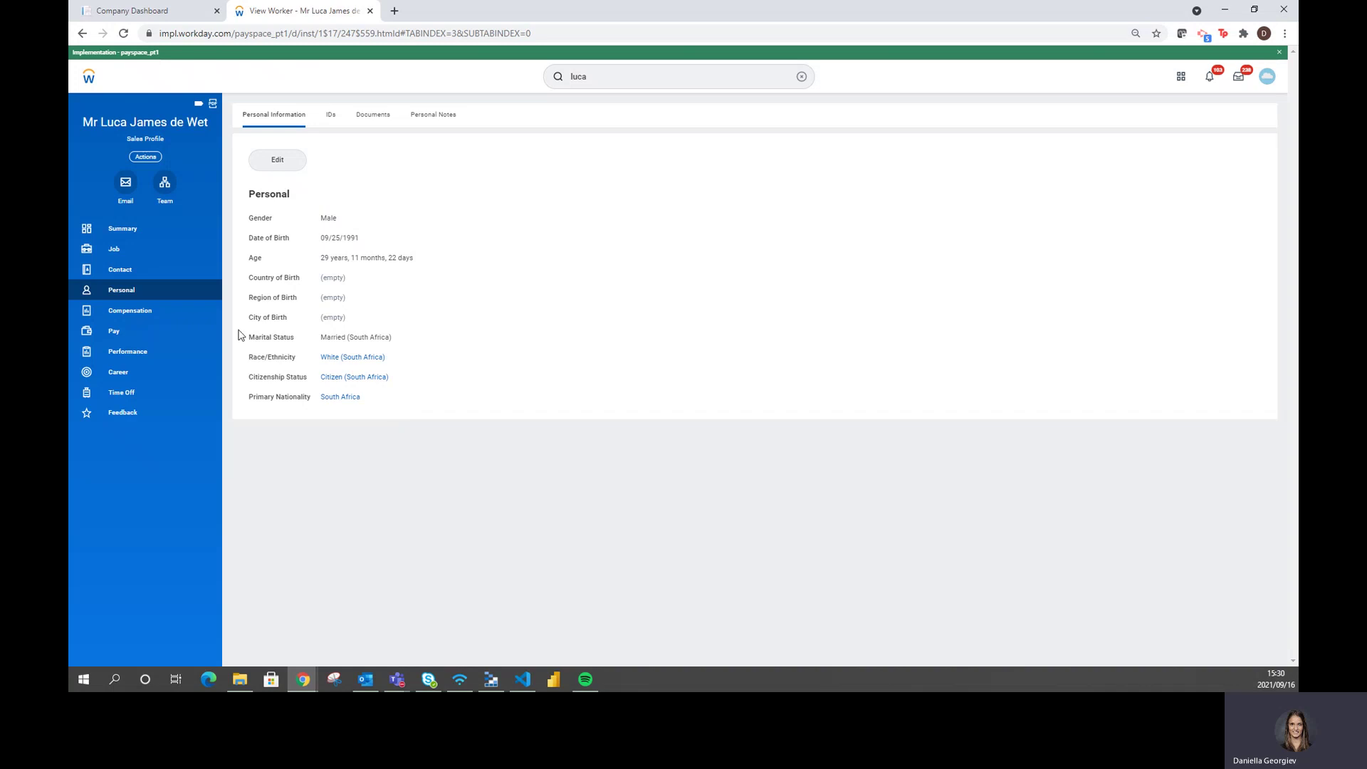
pyautogui.click(166, 314)
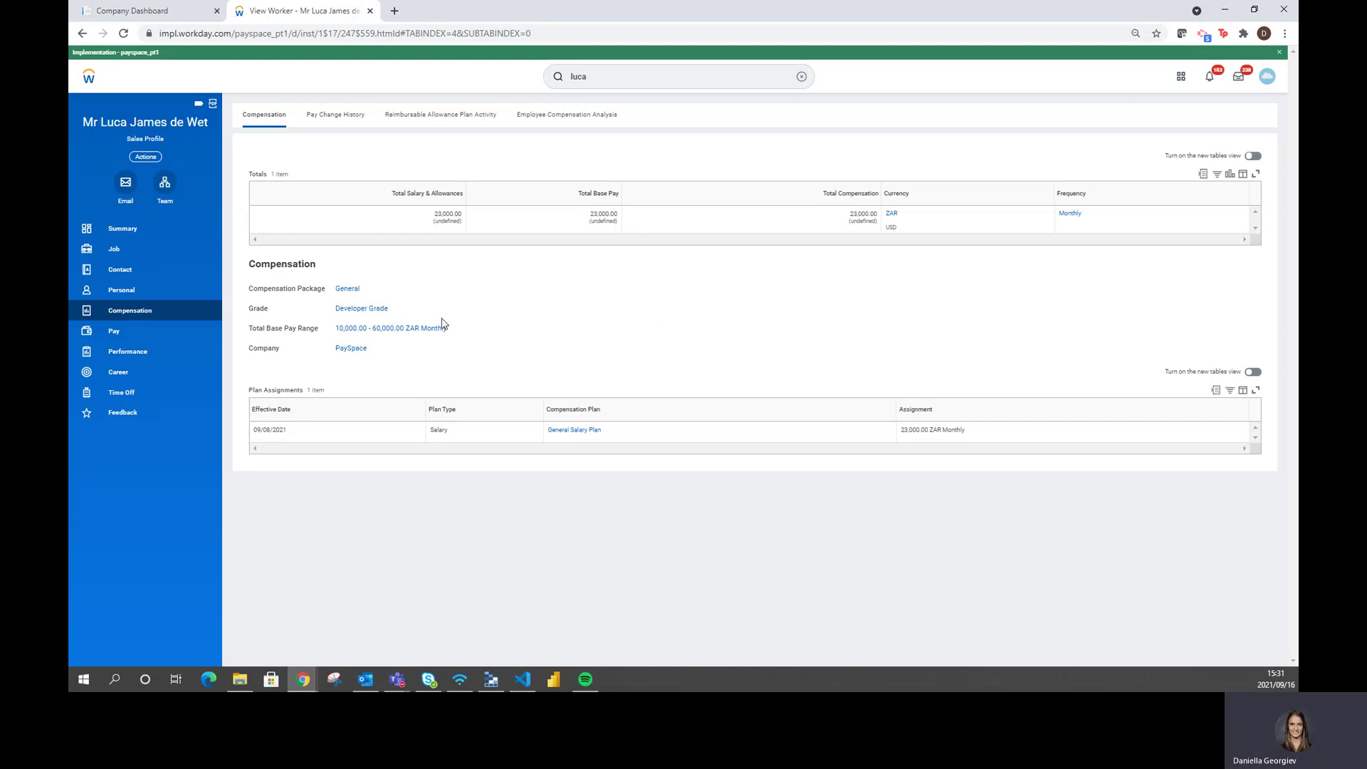
# Start a Run Now launch of the GPC Certified Payspace Payroll Extract PECI UAT integration
pyautogui.click(604, 74)
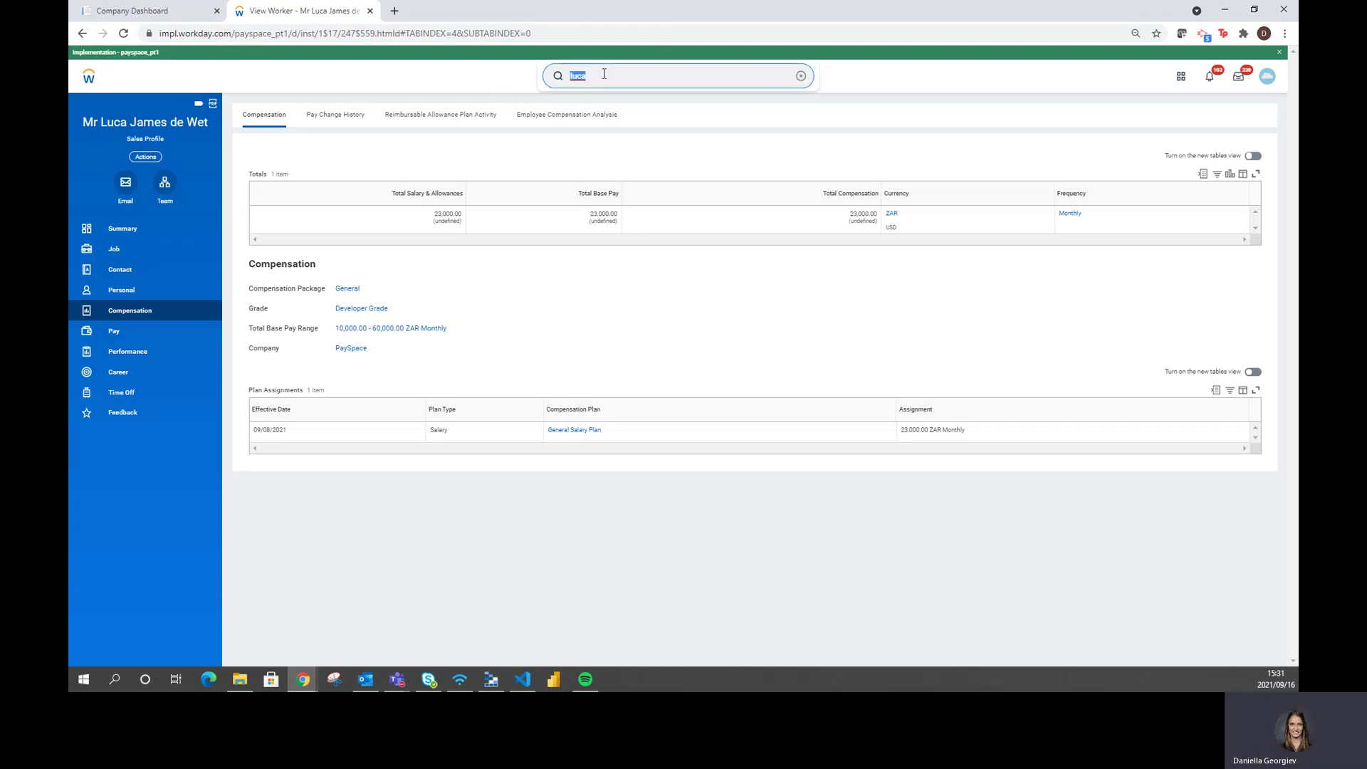
pyautogui.write('launch')
pyautogui.press('Return')
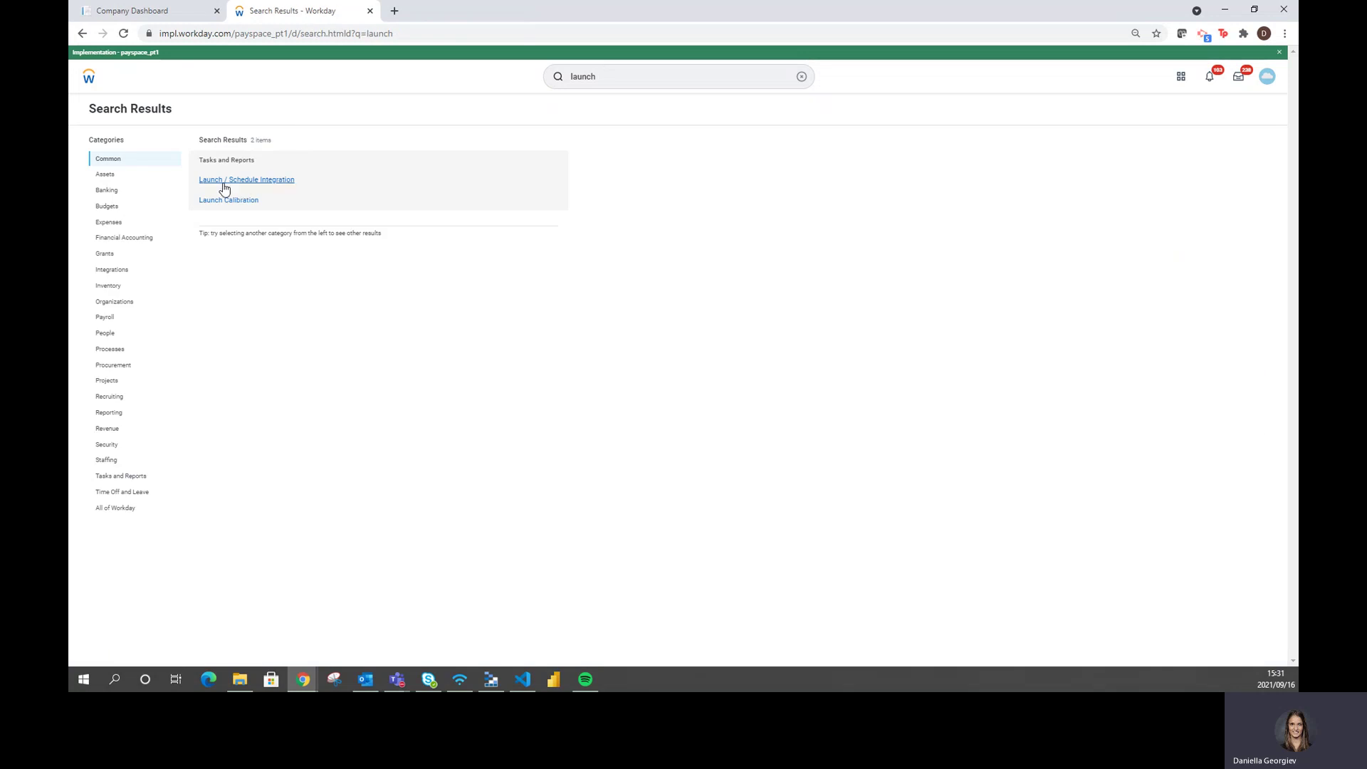
pyautogui.click(233, 187)
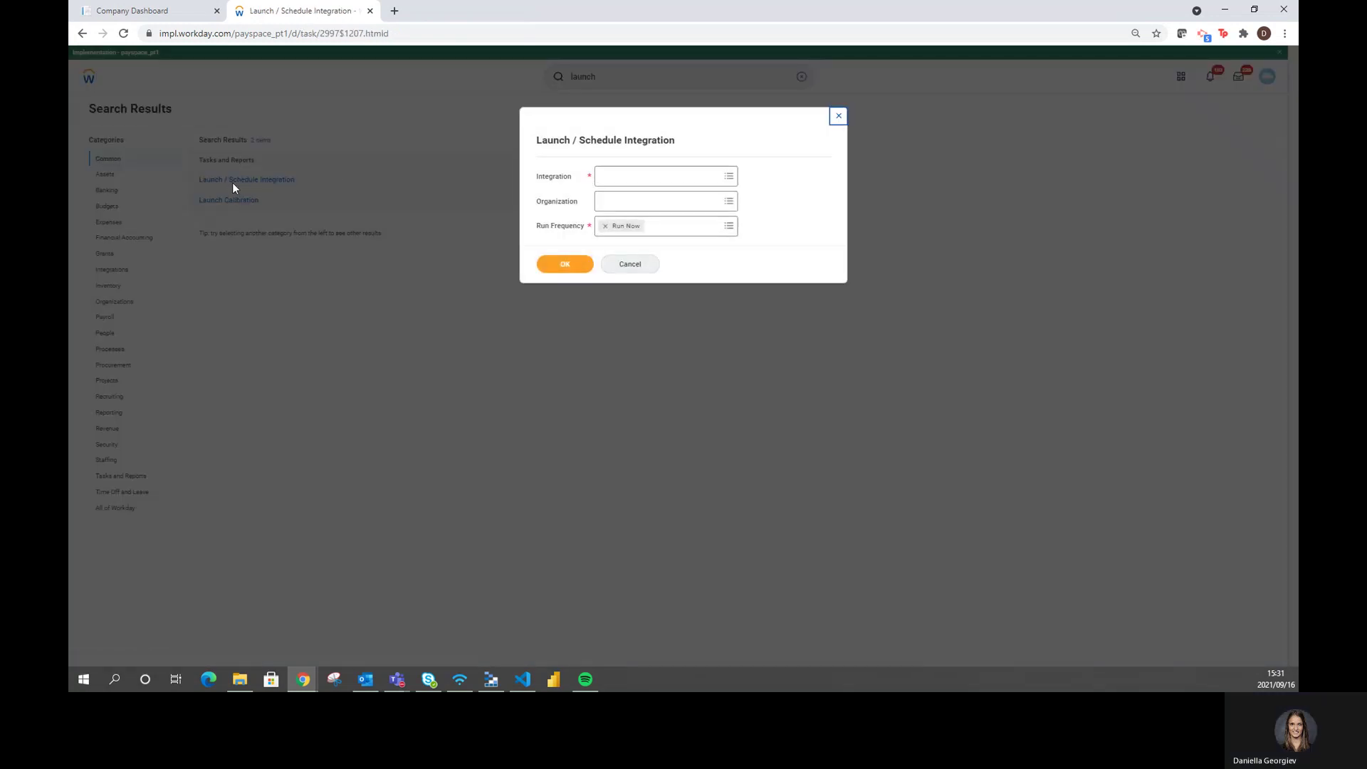
pyautogui.click(631, 176)
pyautogui.write('uat')
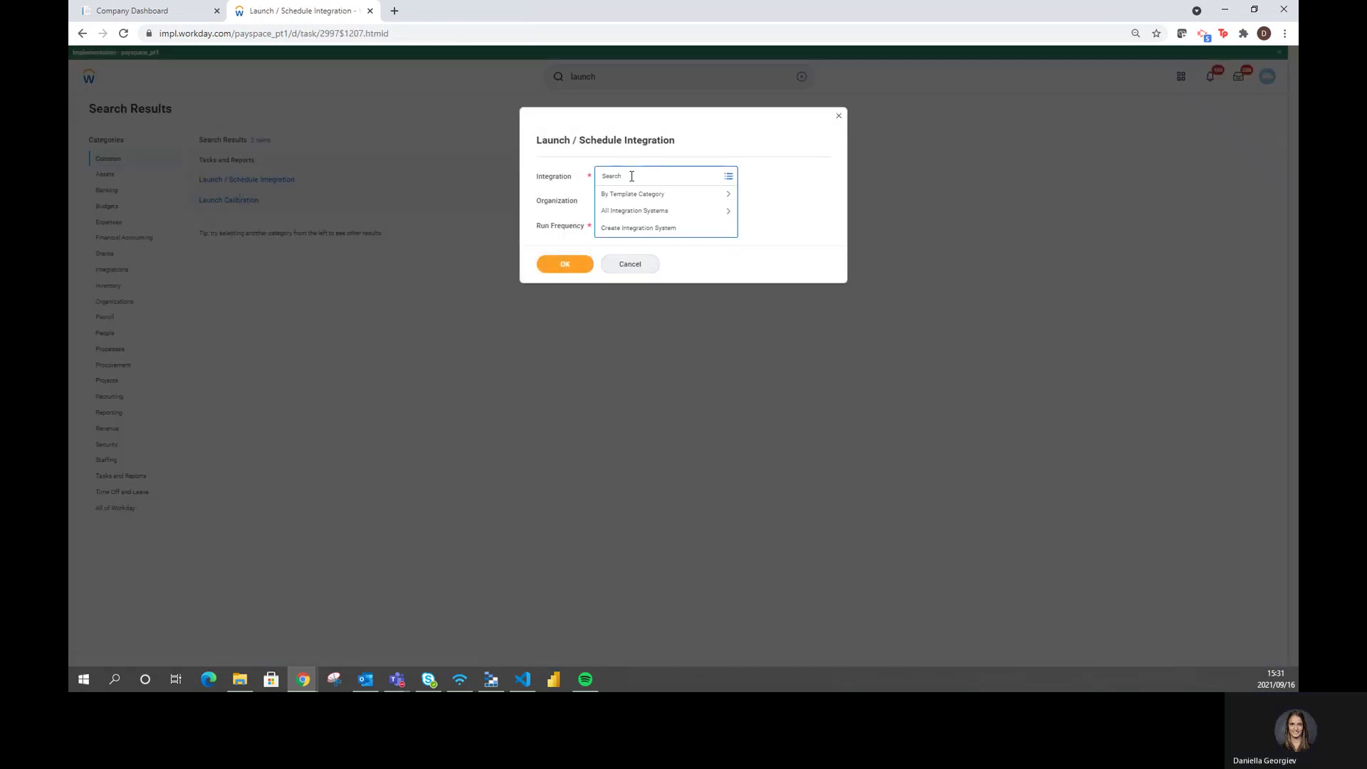
pyautogui.press('Return')
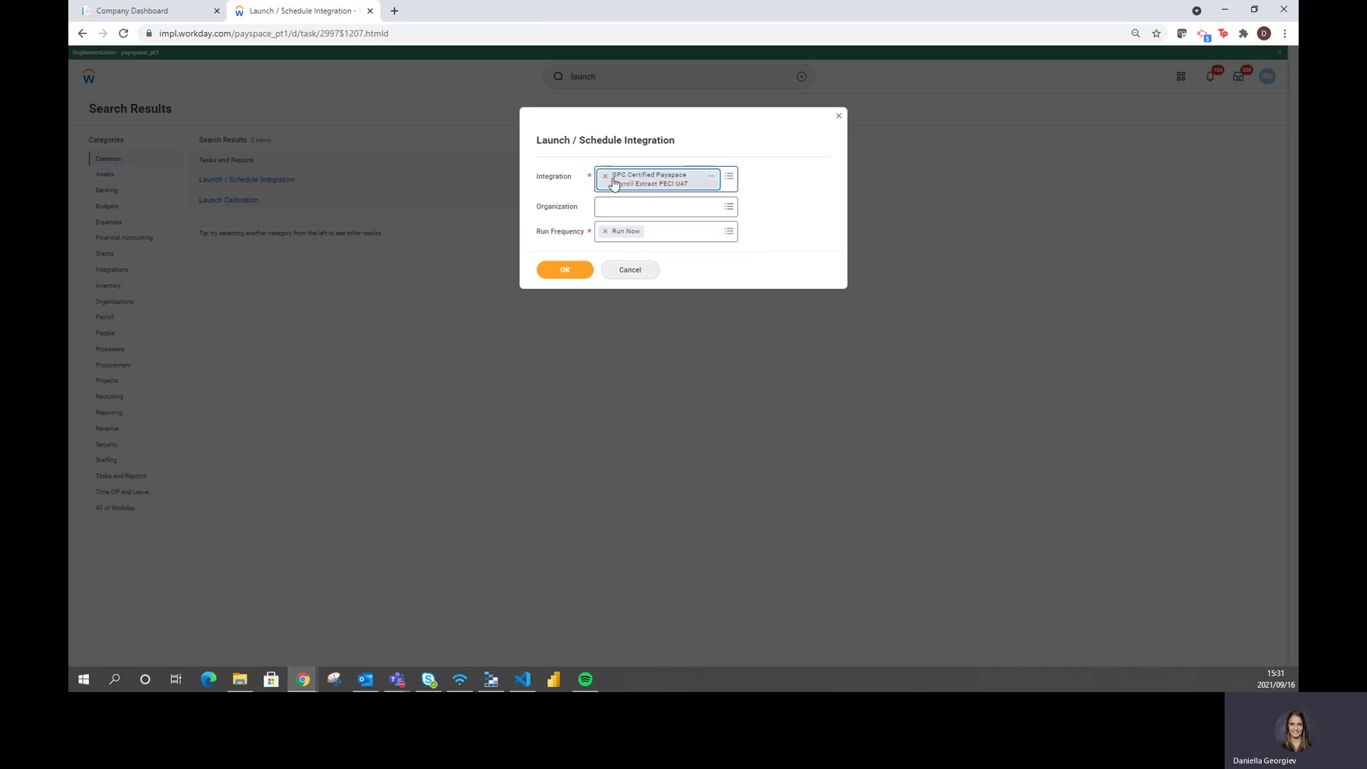
pyautogui.click(570, 275)
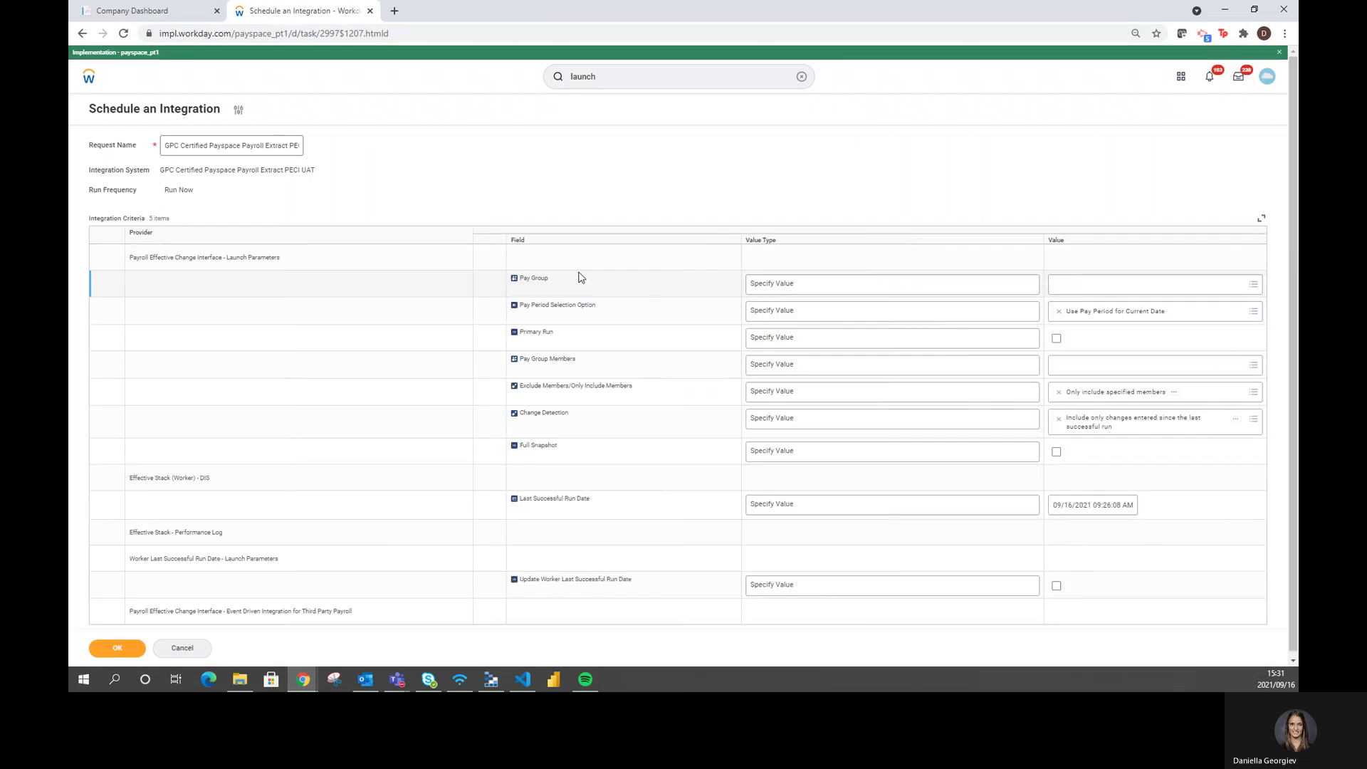
# Set the integration's Pay Group to PaySpace PG Monthly
pyautogui.click(1116, 284)
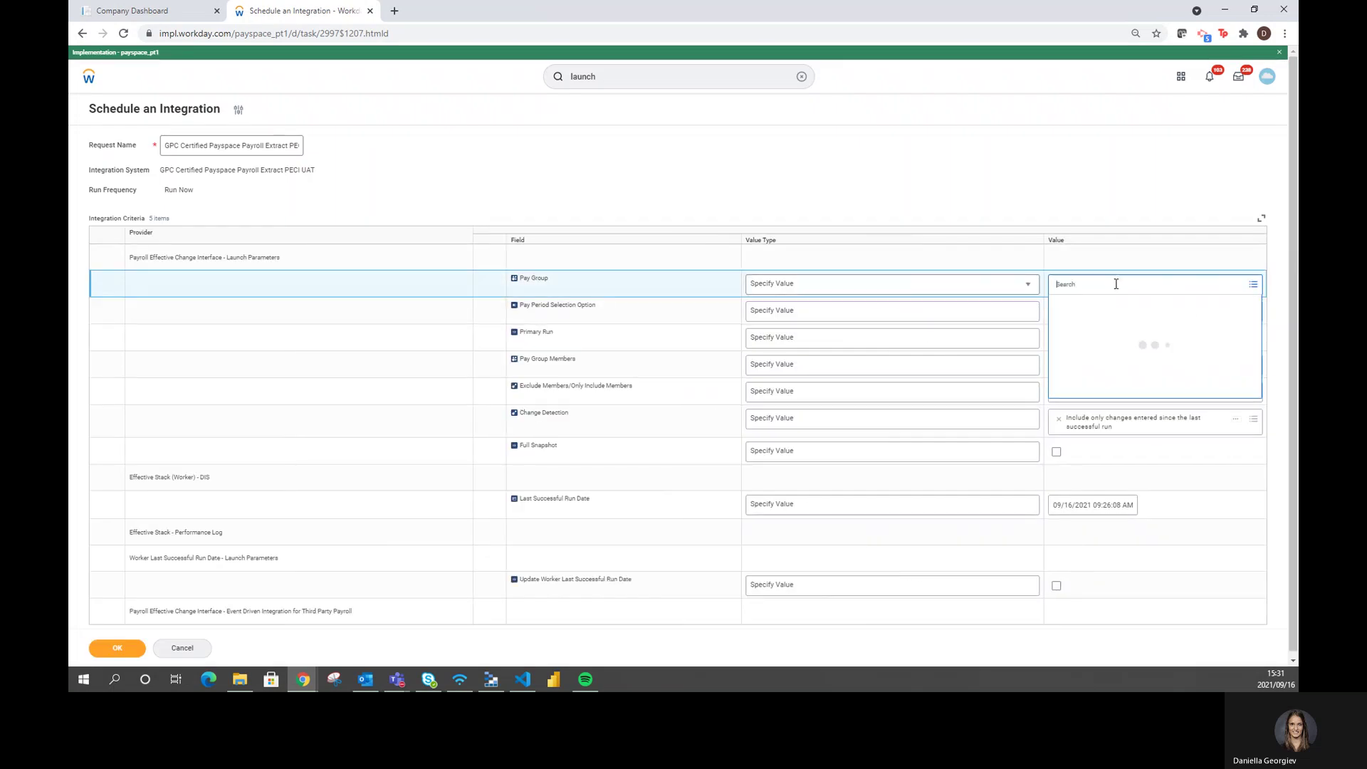
pyautogui.write('pg')
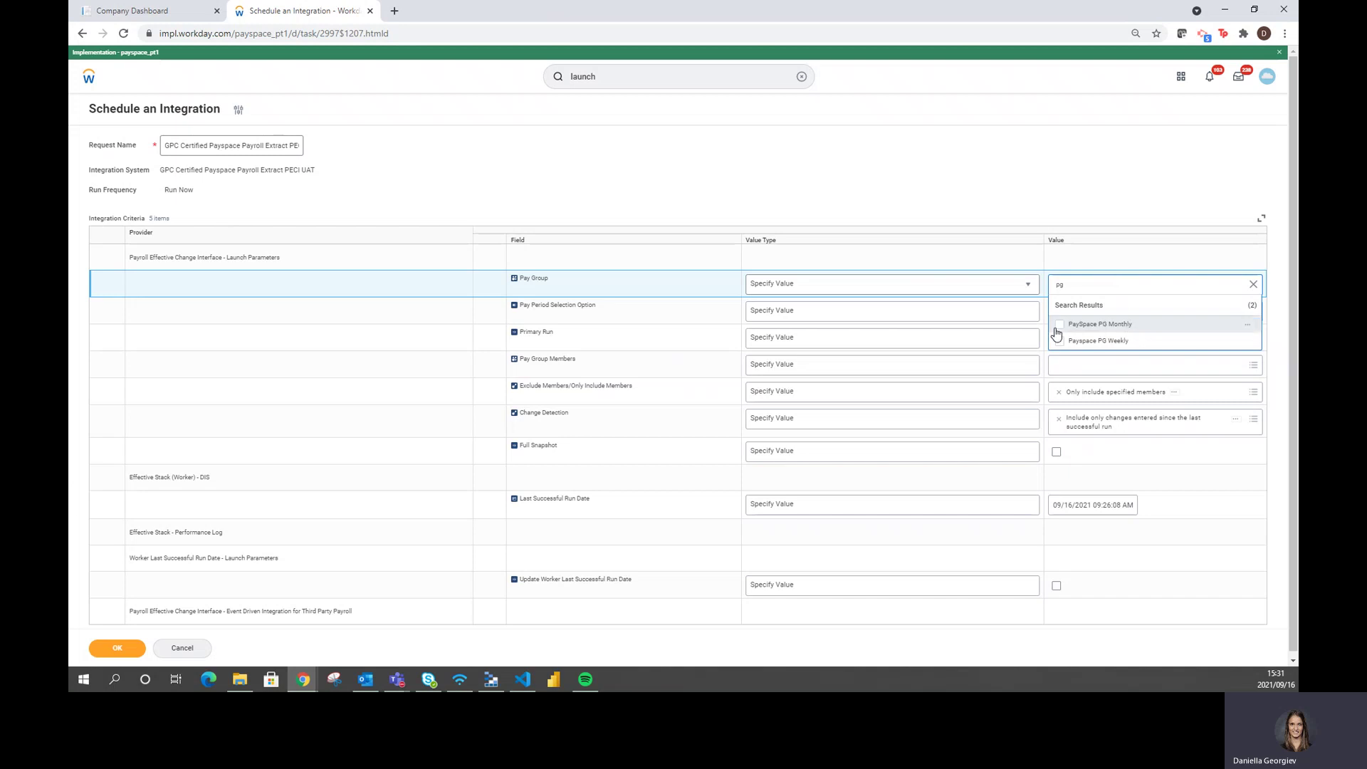
pyautogui.click(1059, 325)
pyautogui.click(1004, 191)
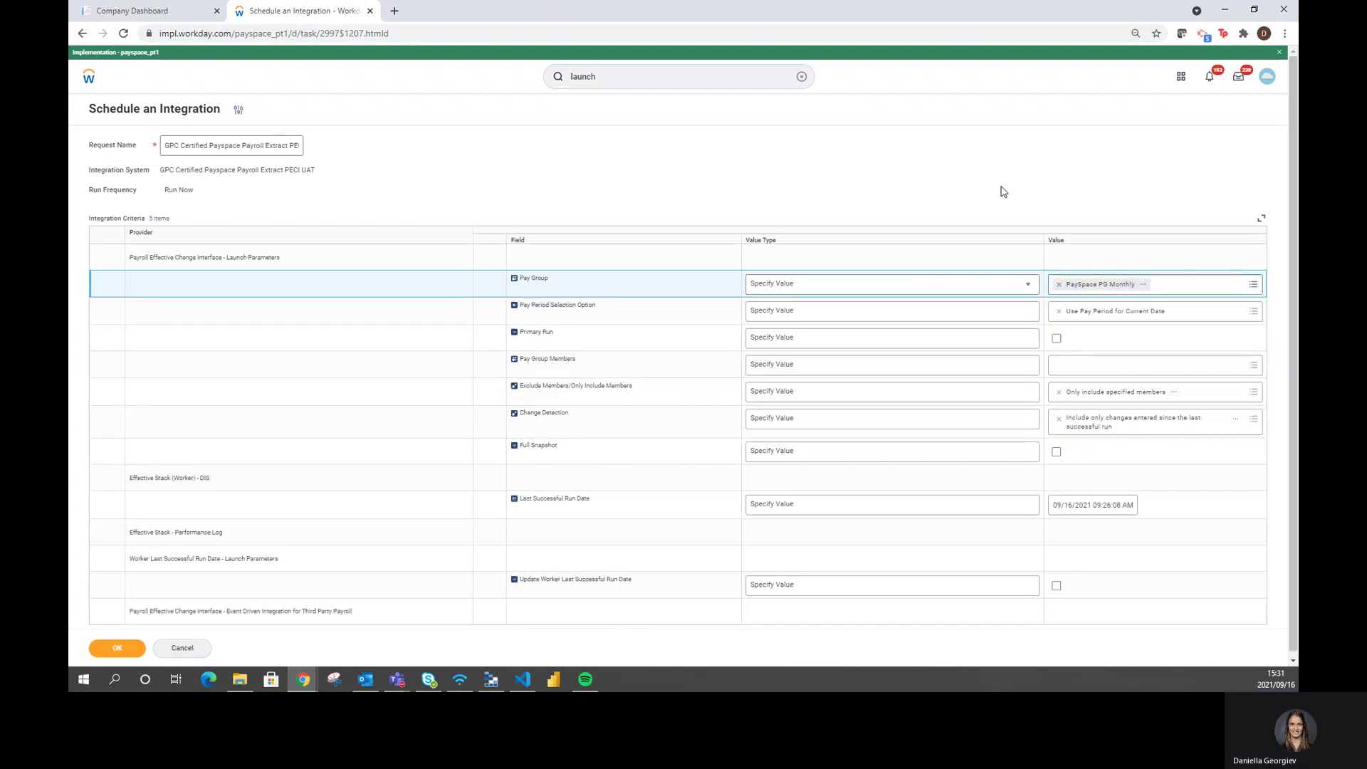
# Add the sales employee as the only Pay Group Member and submit the integration run
pyautogui.click(1084, 367)
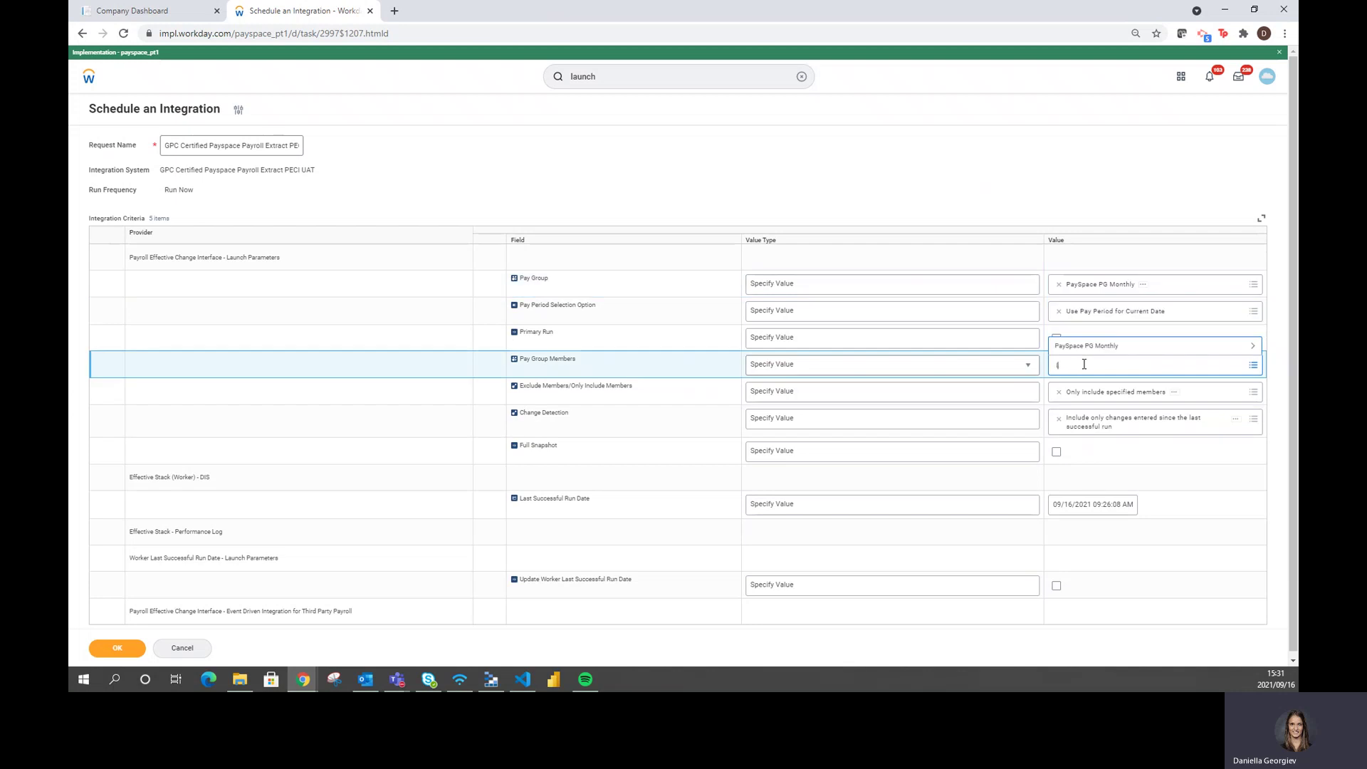
pyautogui.press('Return')
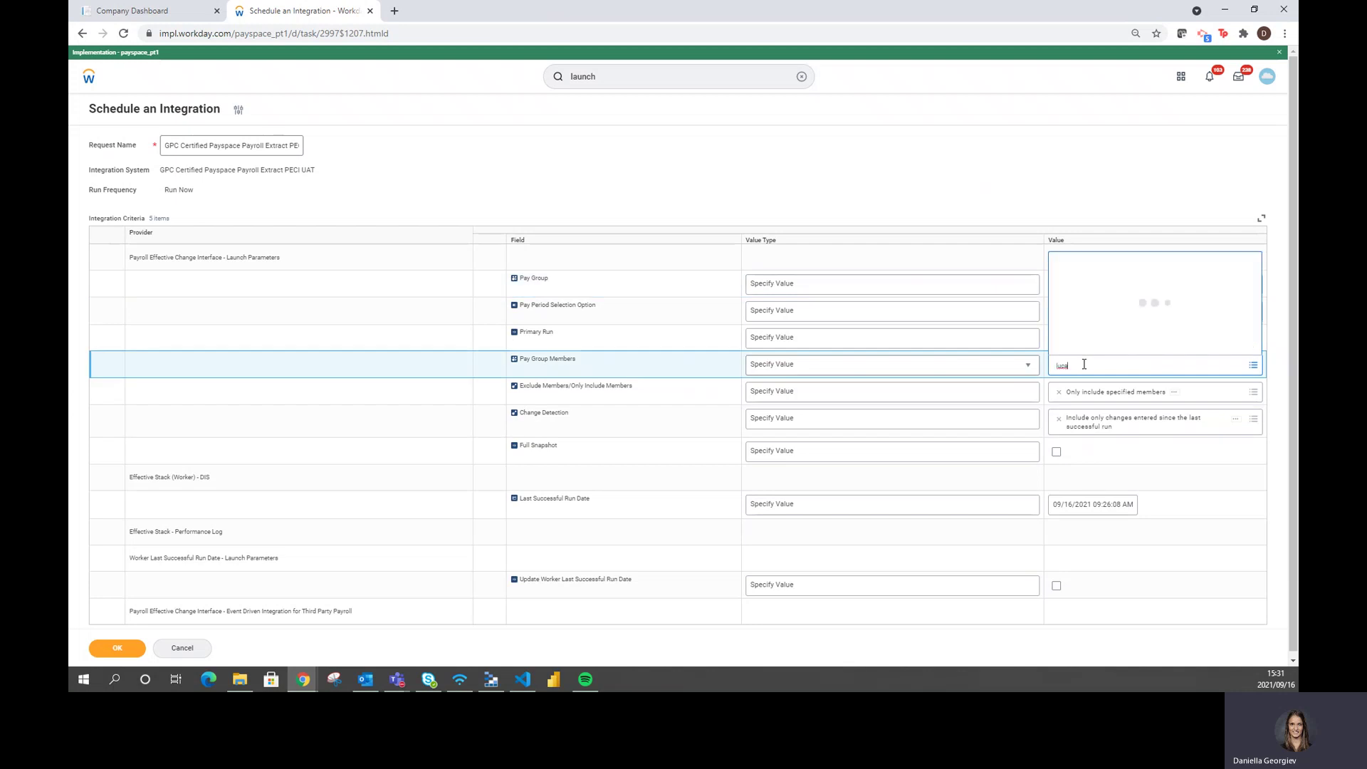
pyautogui.click(1060, 341)
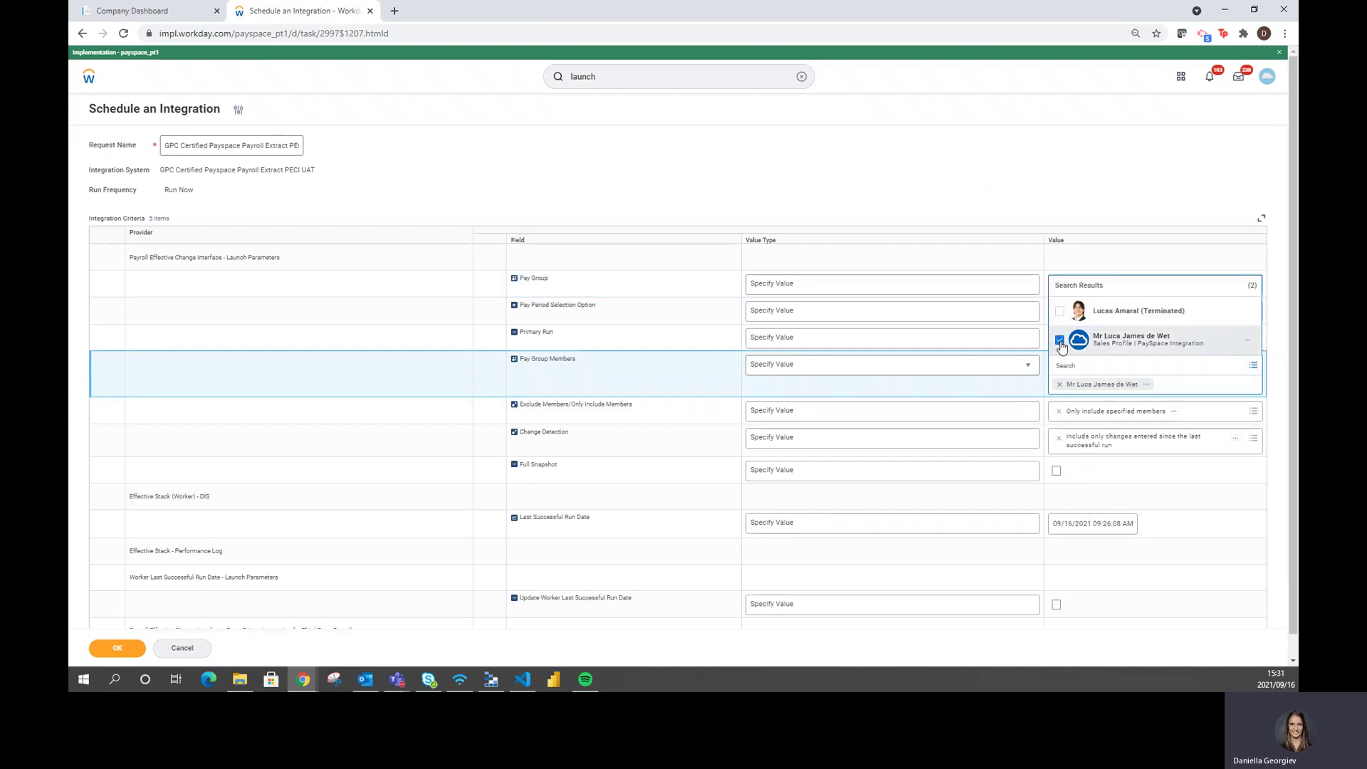
pyautogui.click(1051, 183)
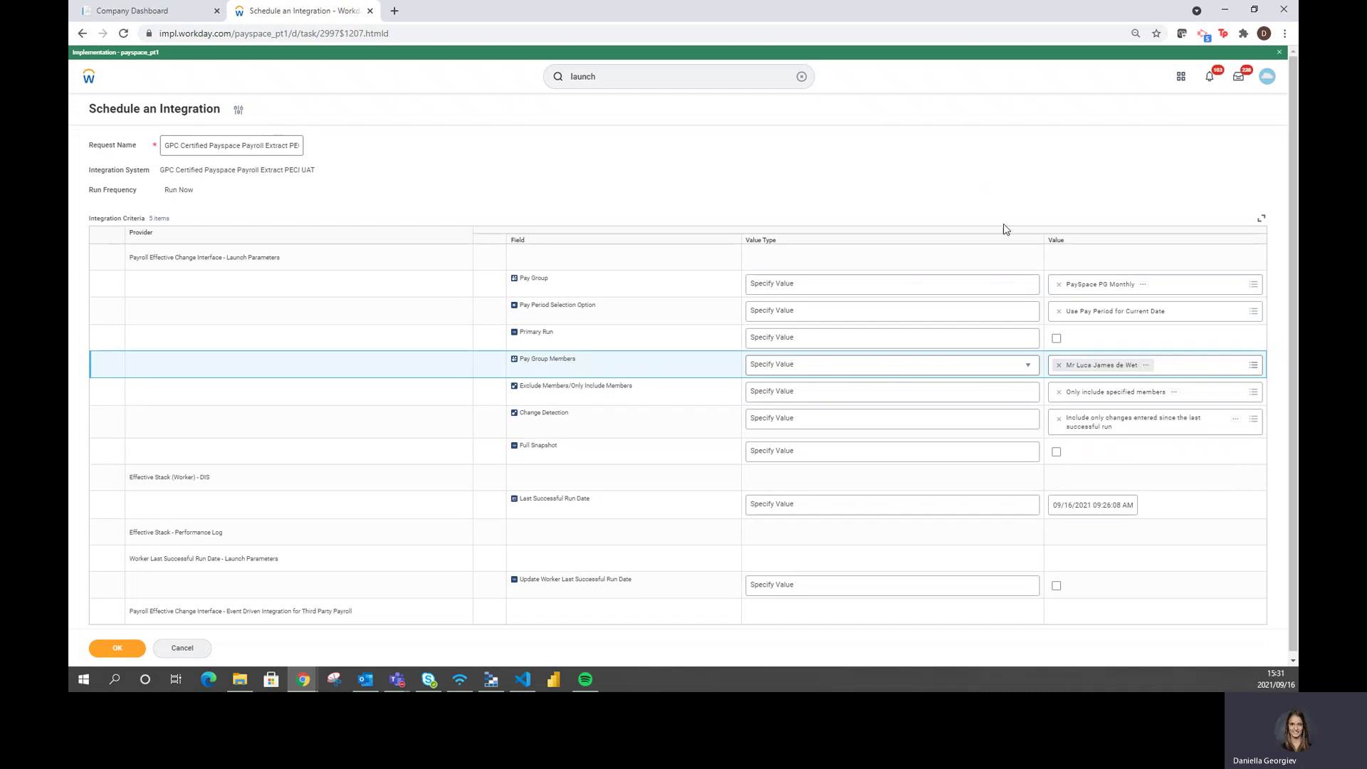
pyautogui.scroll(-1, 963, 276)
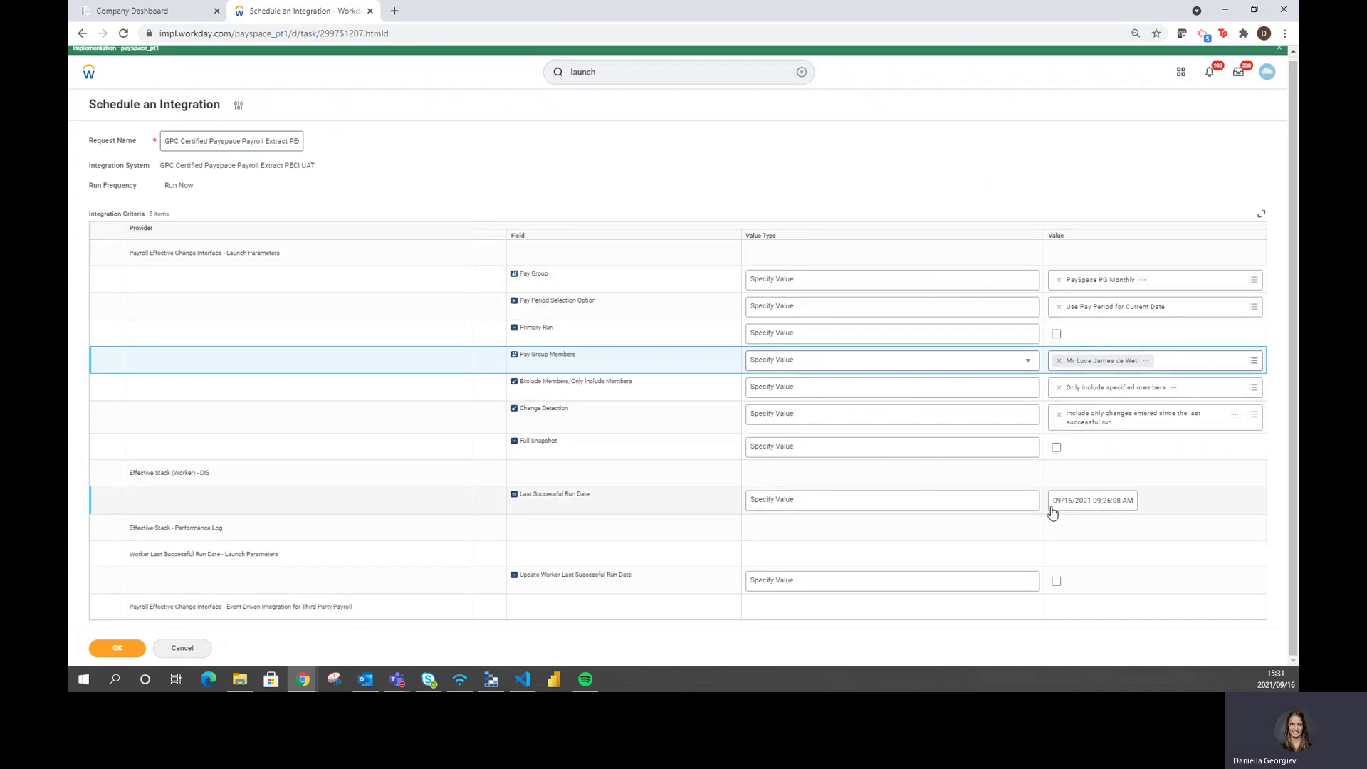
pyautogui.click(121, 649)
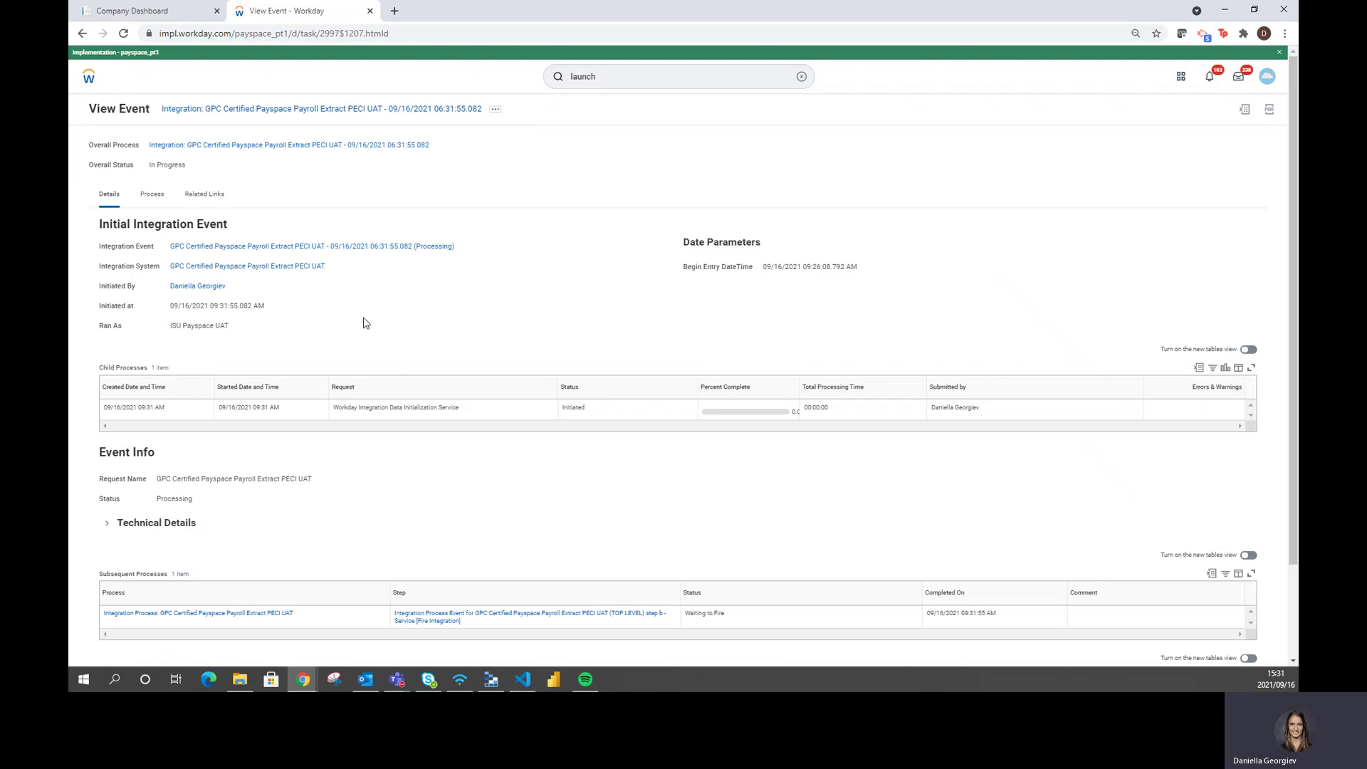
# Open the integration's background process and refresh until it shows Completed with 7 output files
pyautogui.click(335, 247)
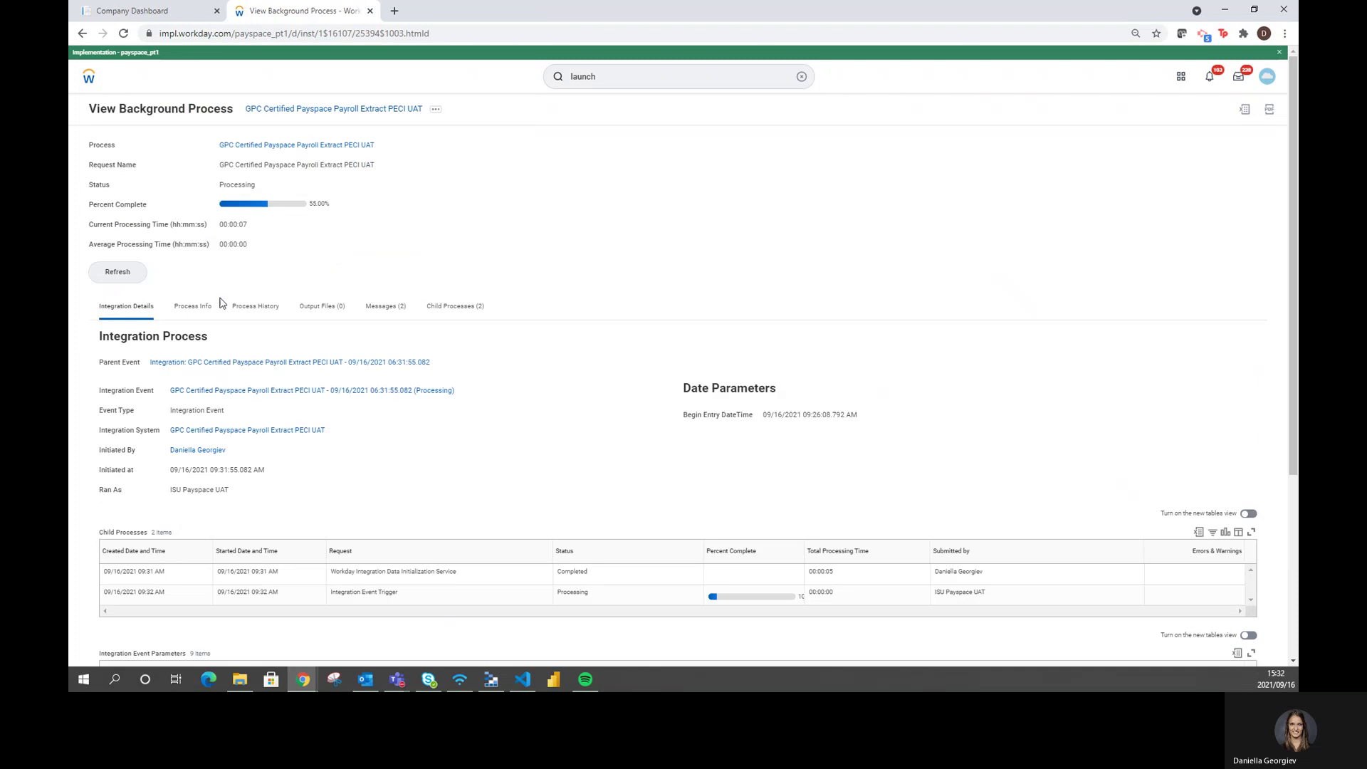
pyautogui.click(116, 278)
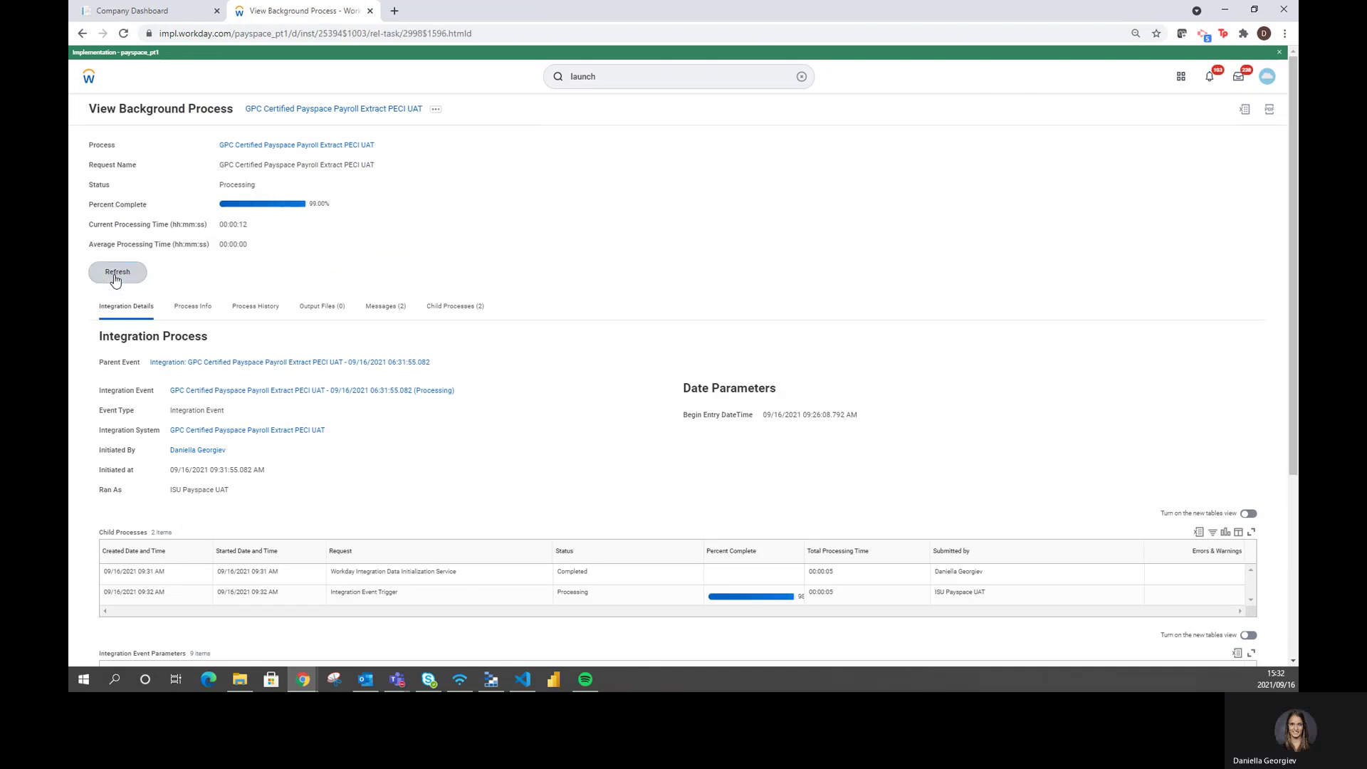
pyautogui.click(116, 278)
pyautogui.click(116, 278)
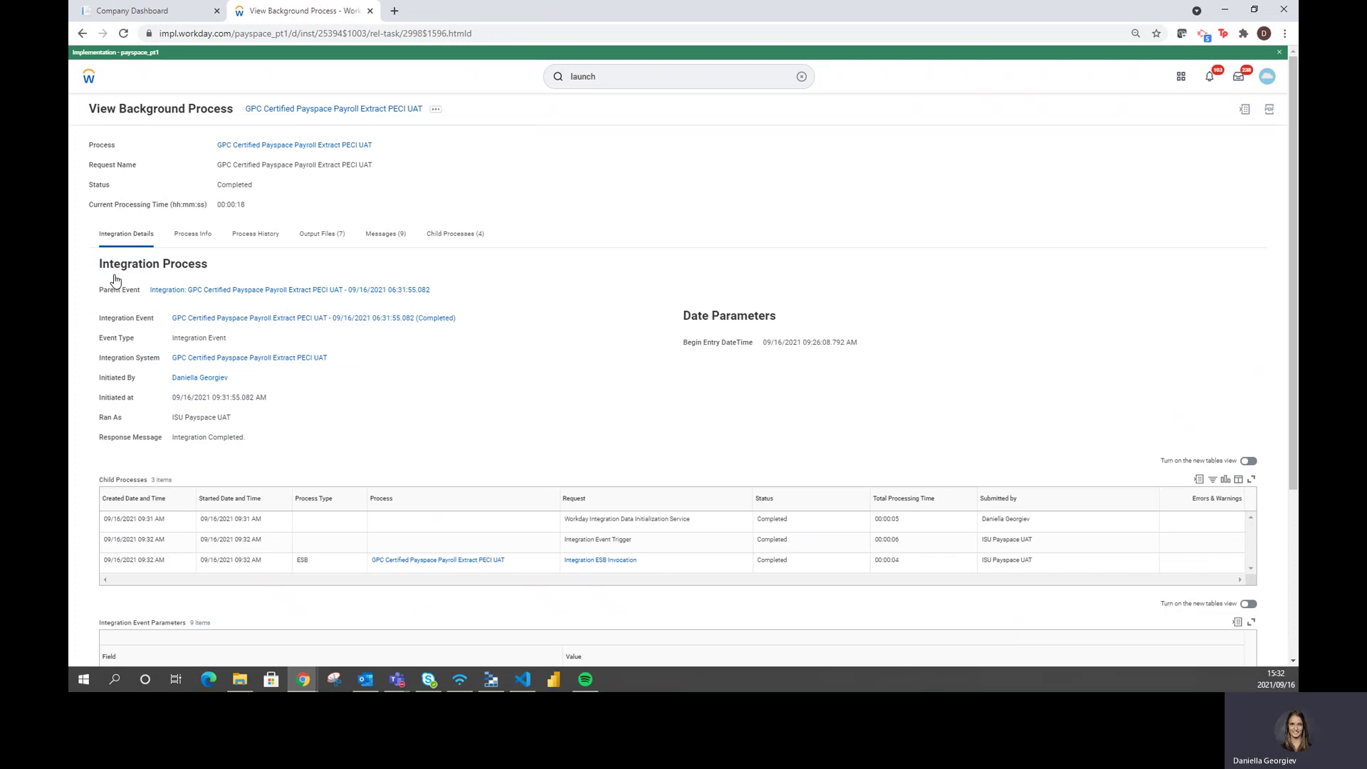
# List the Output Files (7) and download DataChangesAudit (PaySpace PG Monthly).html
pyautogui.click(323, 237)
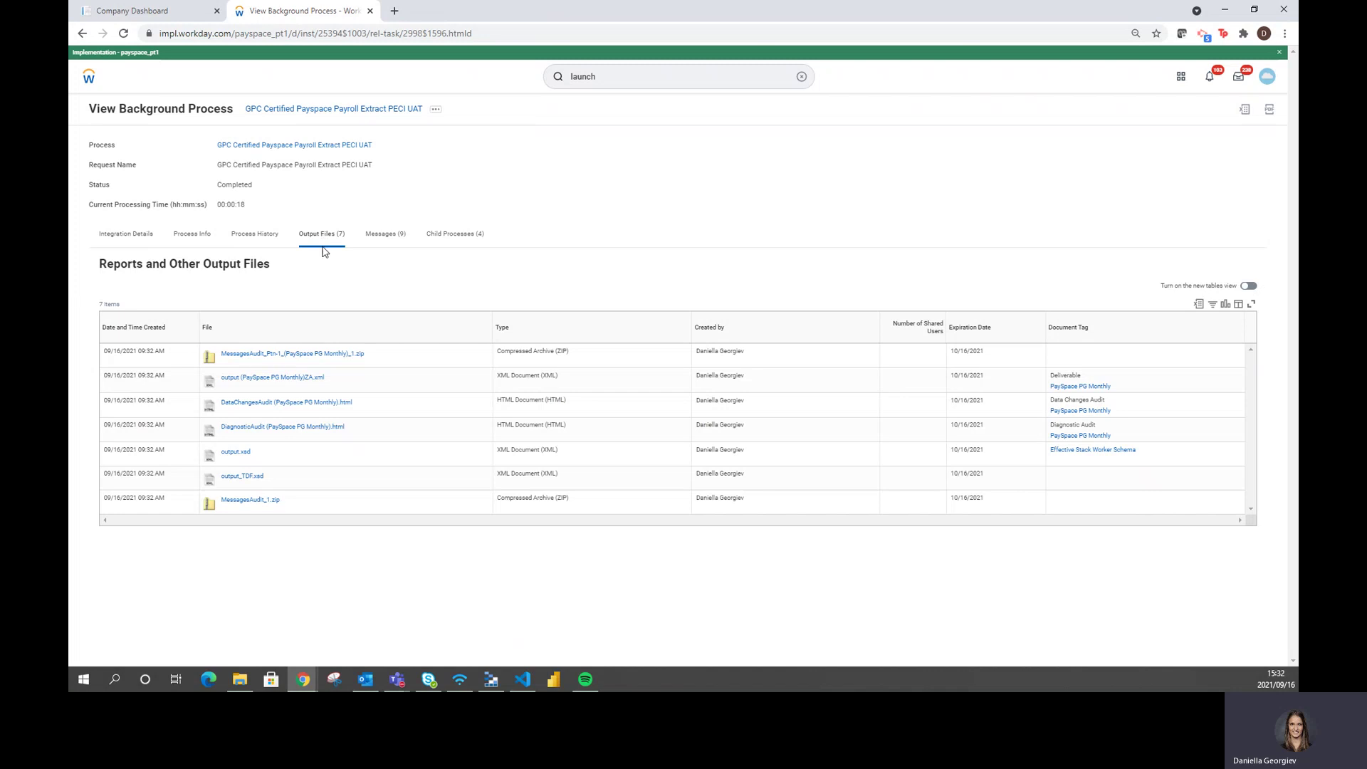
pyautogui.click(289, 403)
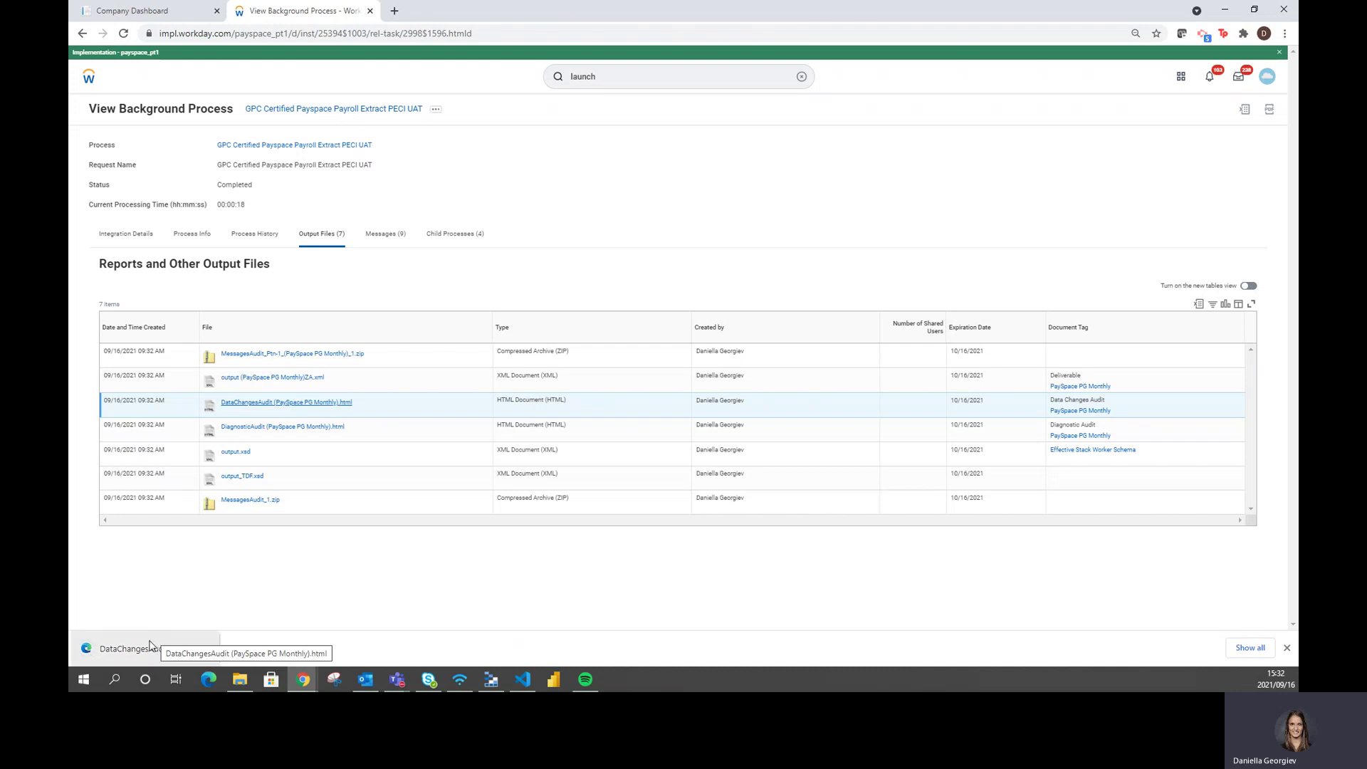
# Open the downloaded Data Changes Audit report, expand the worker's change, and review its details
pyautogui.click(150, 645)
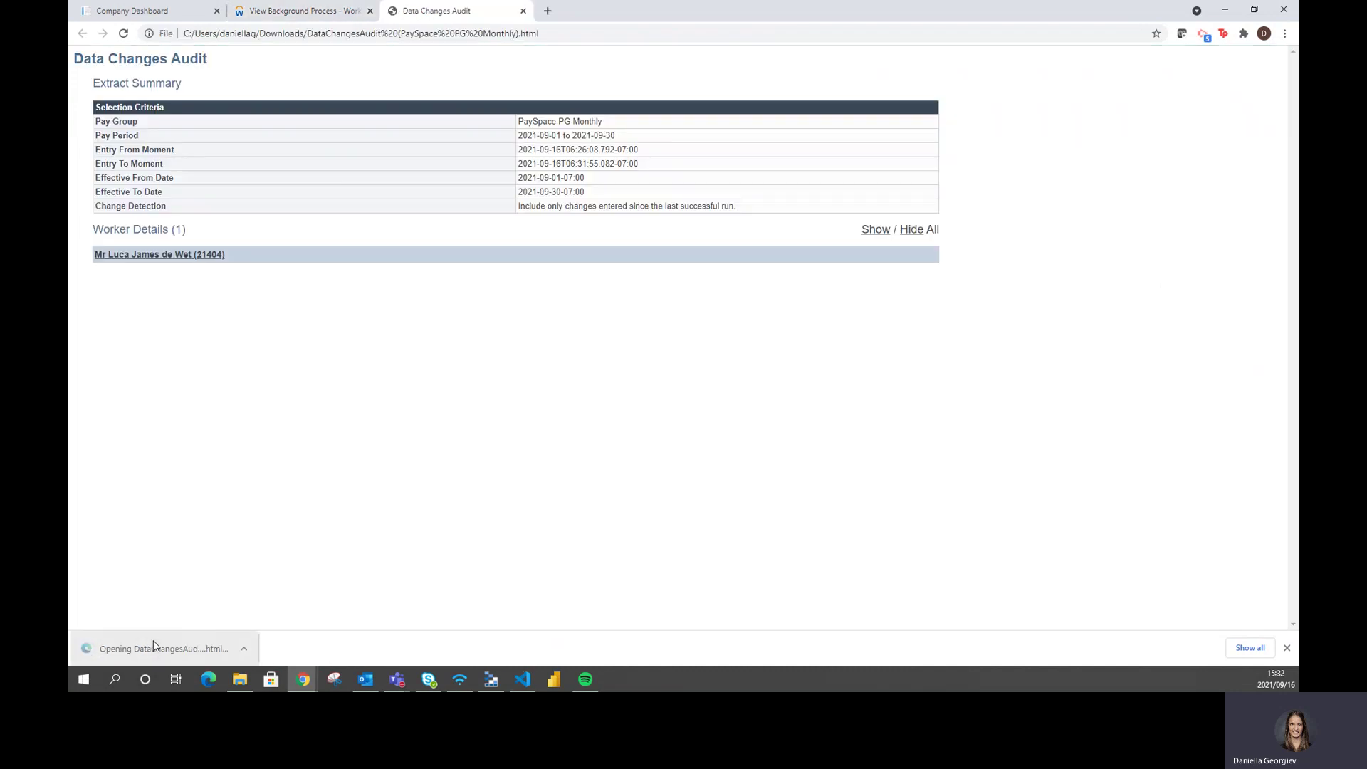
pyautogui.click(203, 262)
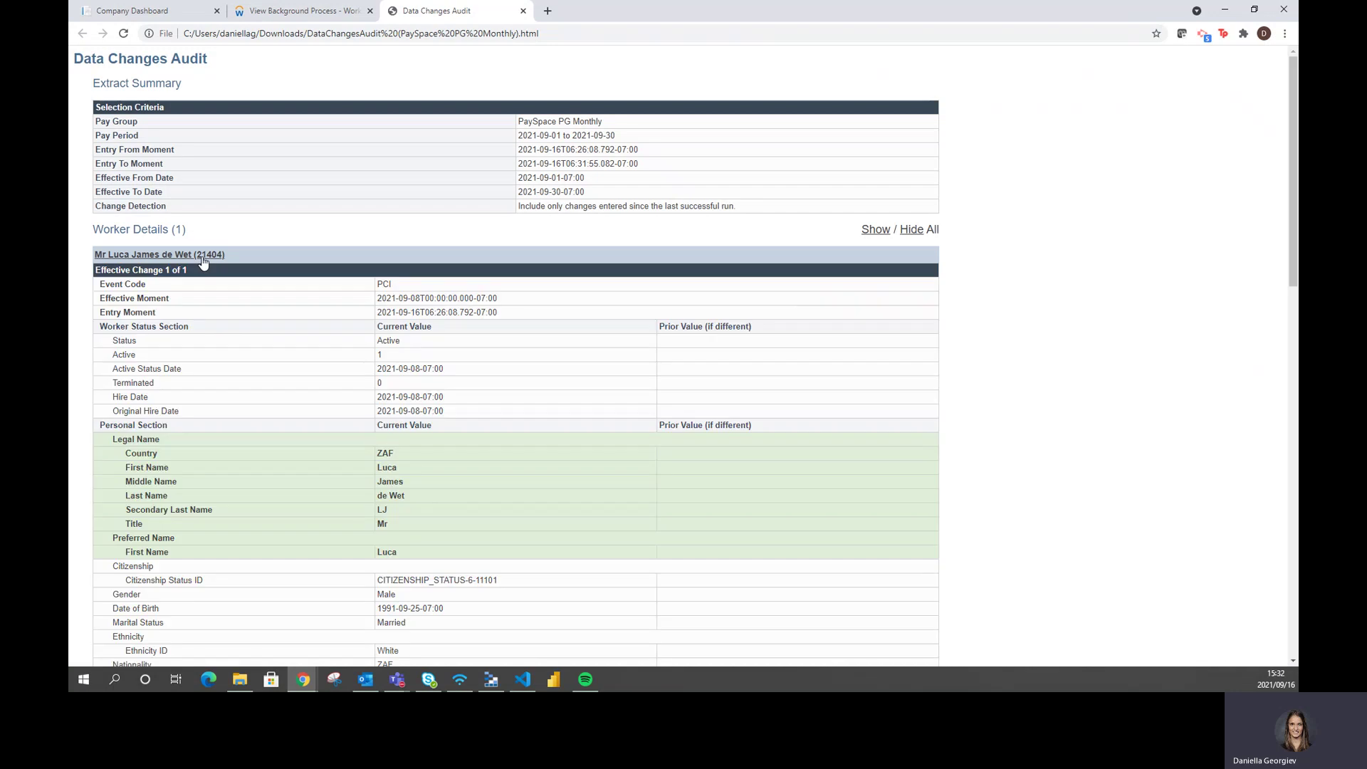
pyautogui.scroll(-3, 203, 313)
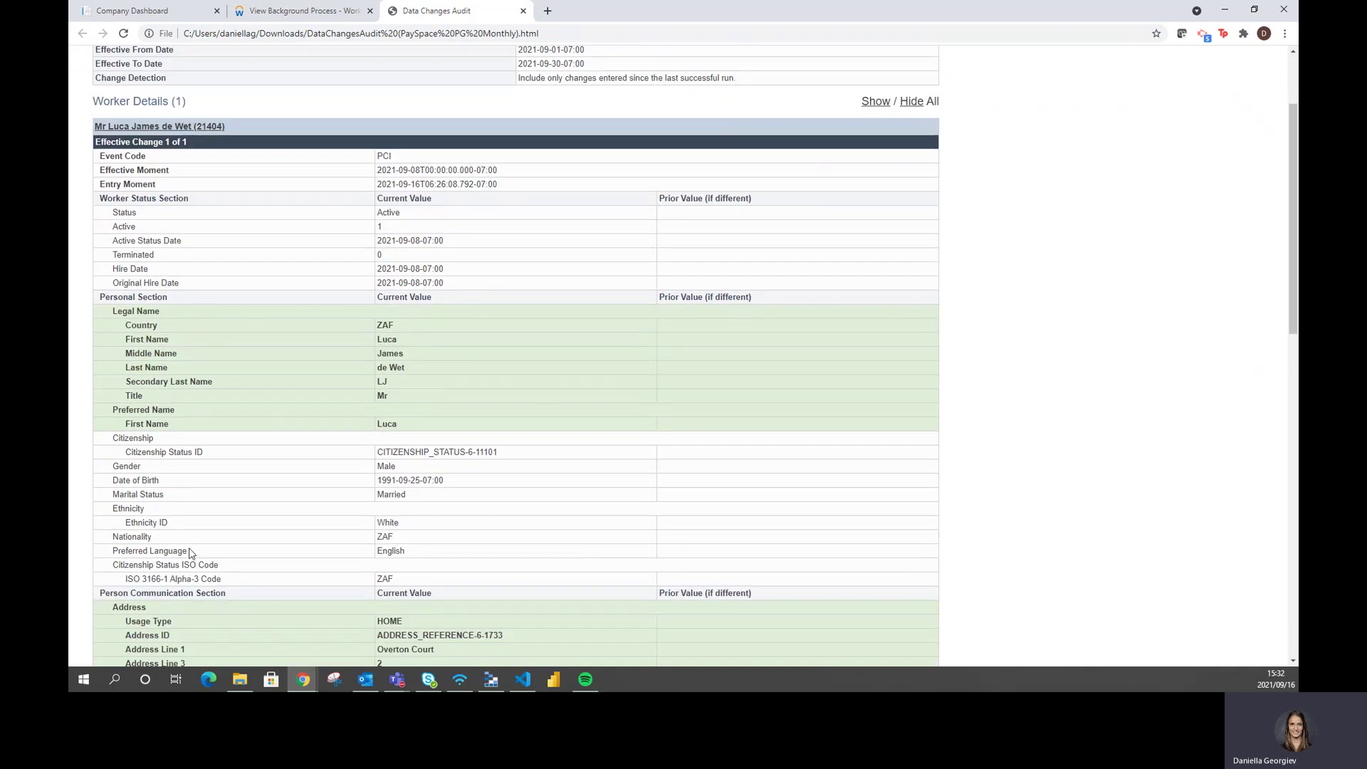
pyautogui.scroll(-2, 464, 467)
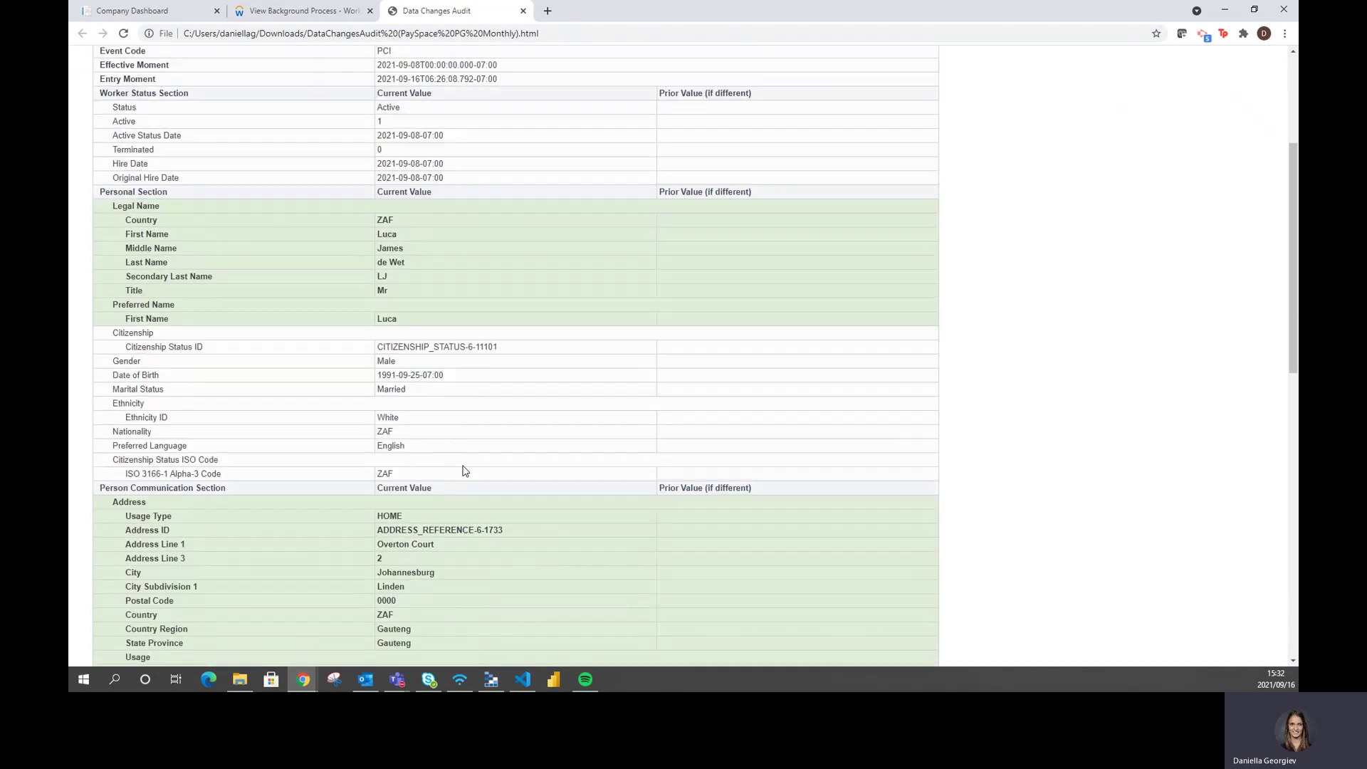
pyautogui.scroll(-1, 465, 471)
pyautogui.scroll(6, 465, 471)
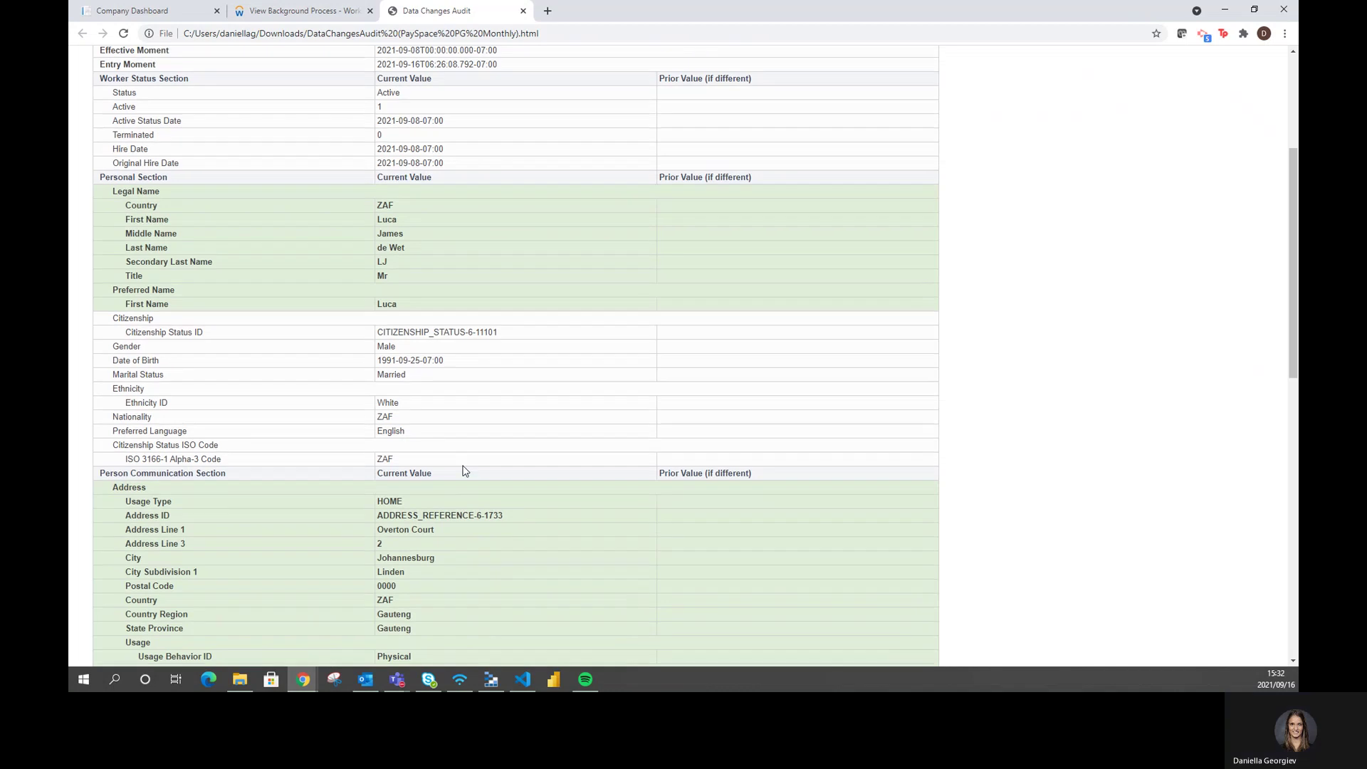
# Close the report, re-run the PaySpace Employee Search for the synced worker, and open their Basic Profile
pyautogui.click(524, 12)
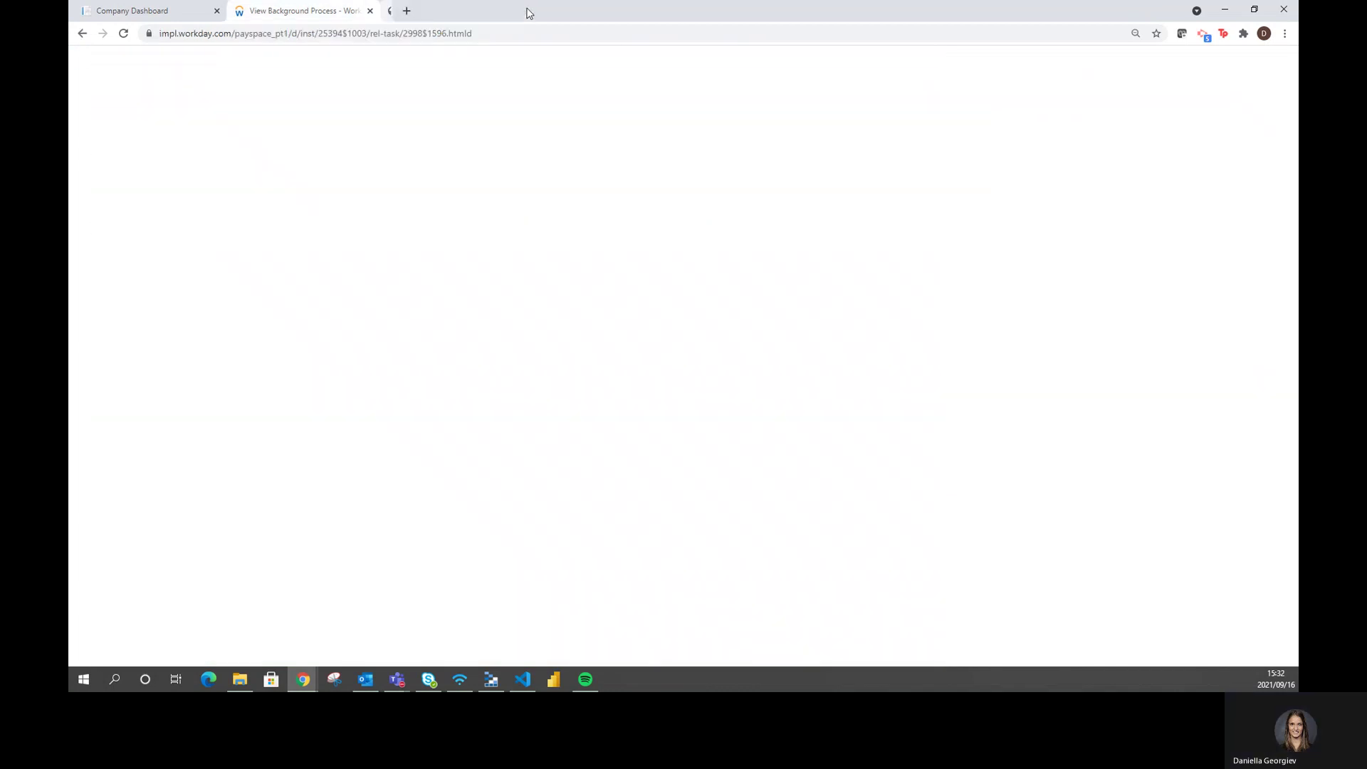
pyautogui.click(130, 16)
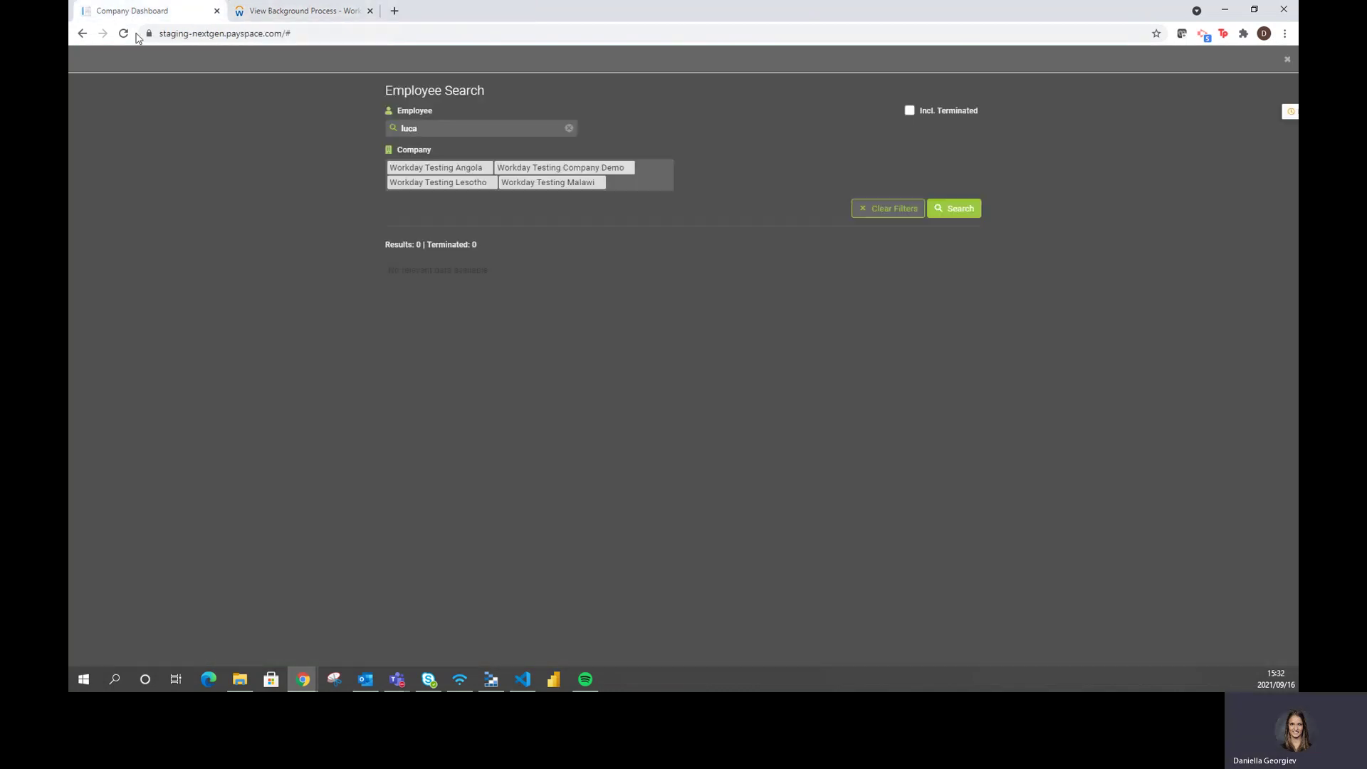
pyautogui.click(568, 128)
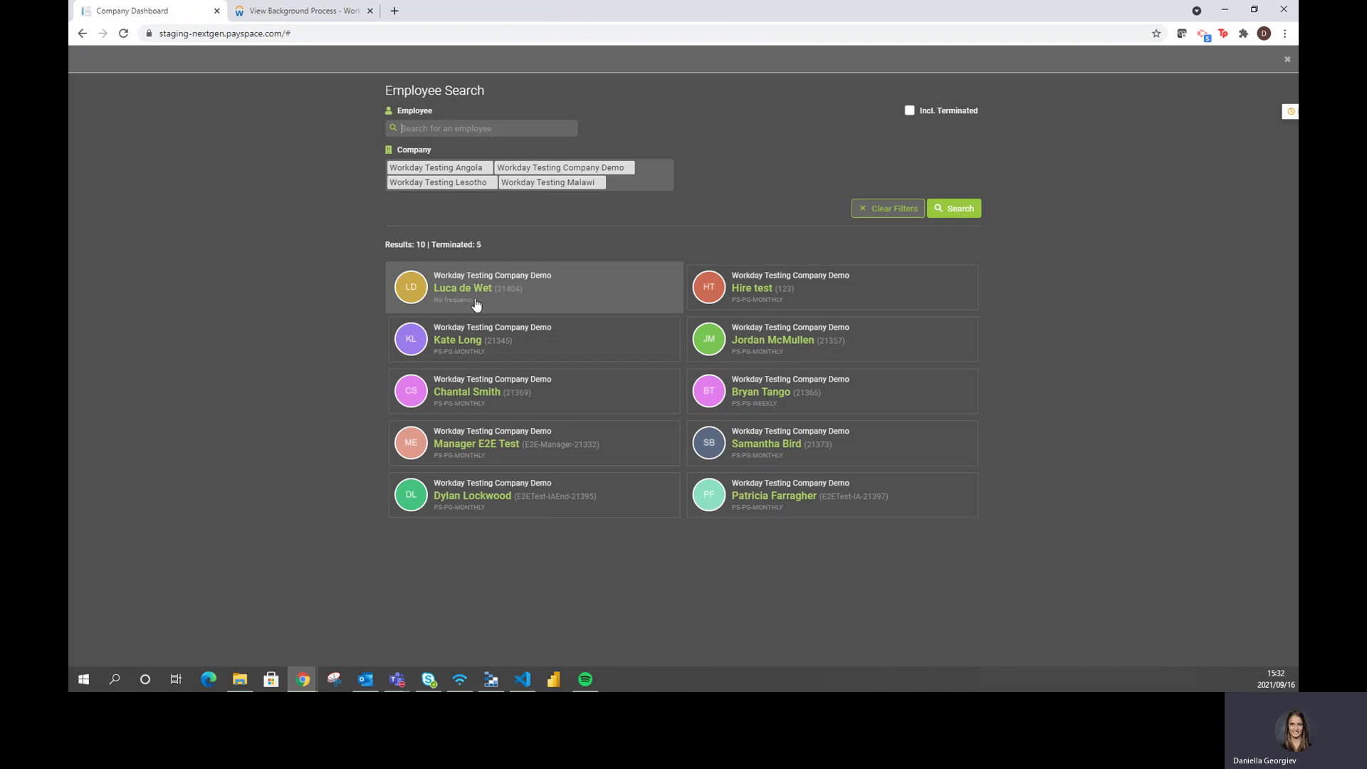
pyautogui.click(479, 129)
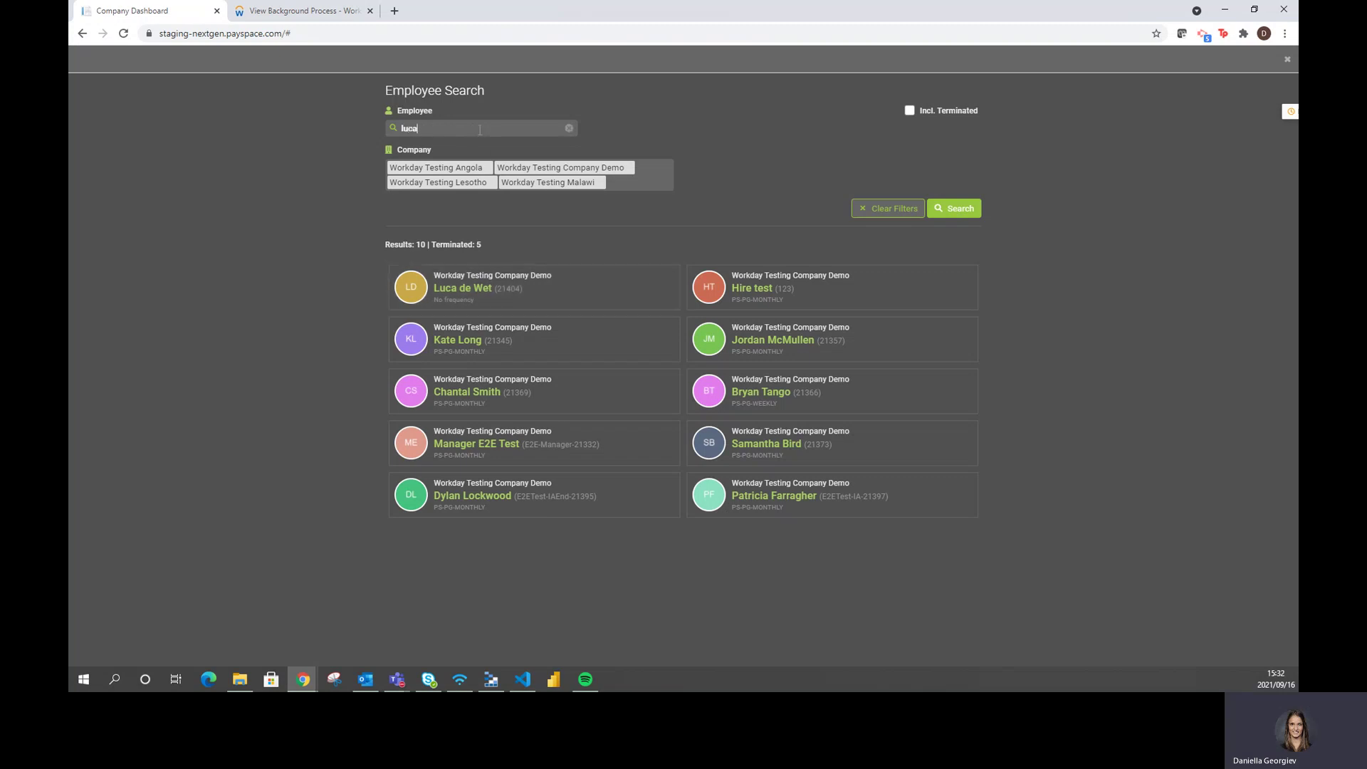
pyautogui.press('Return')
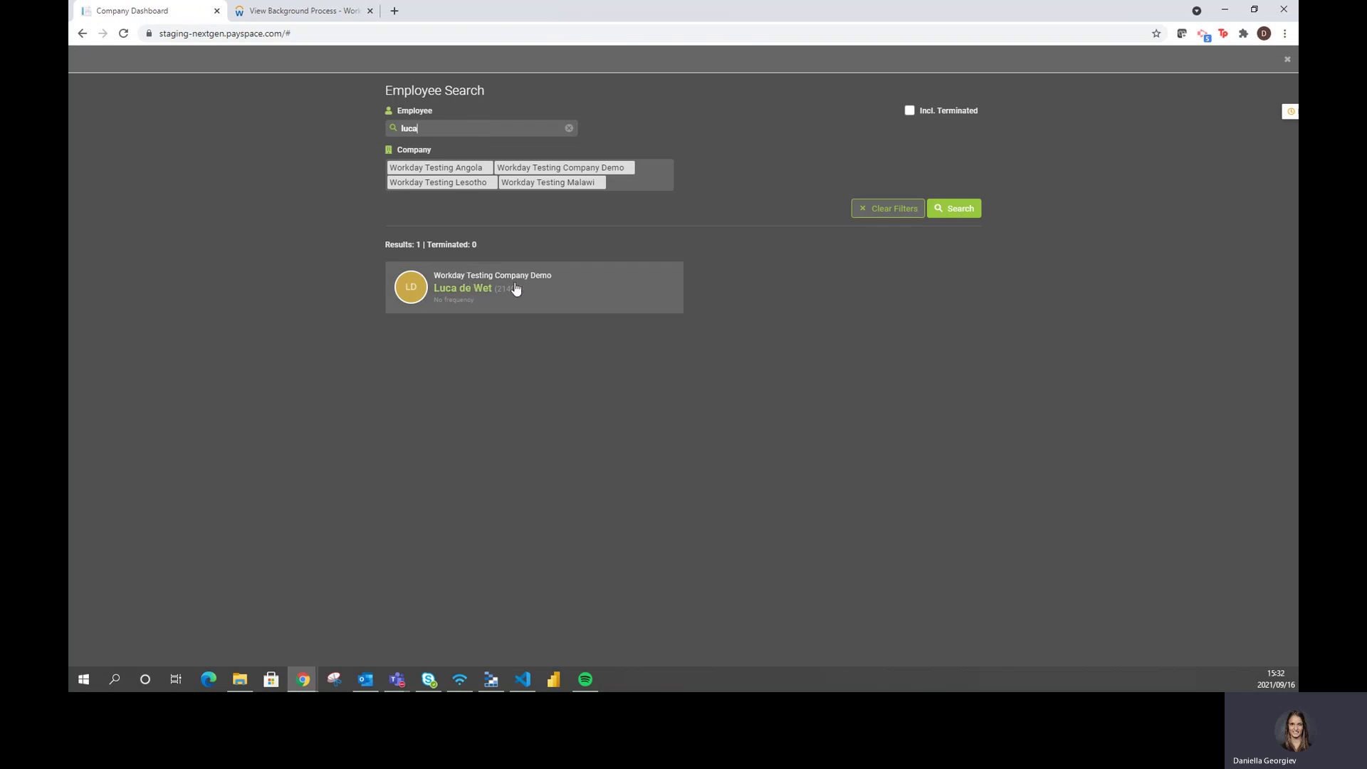
pyautogui.click(561, 294)
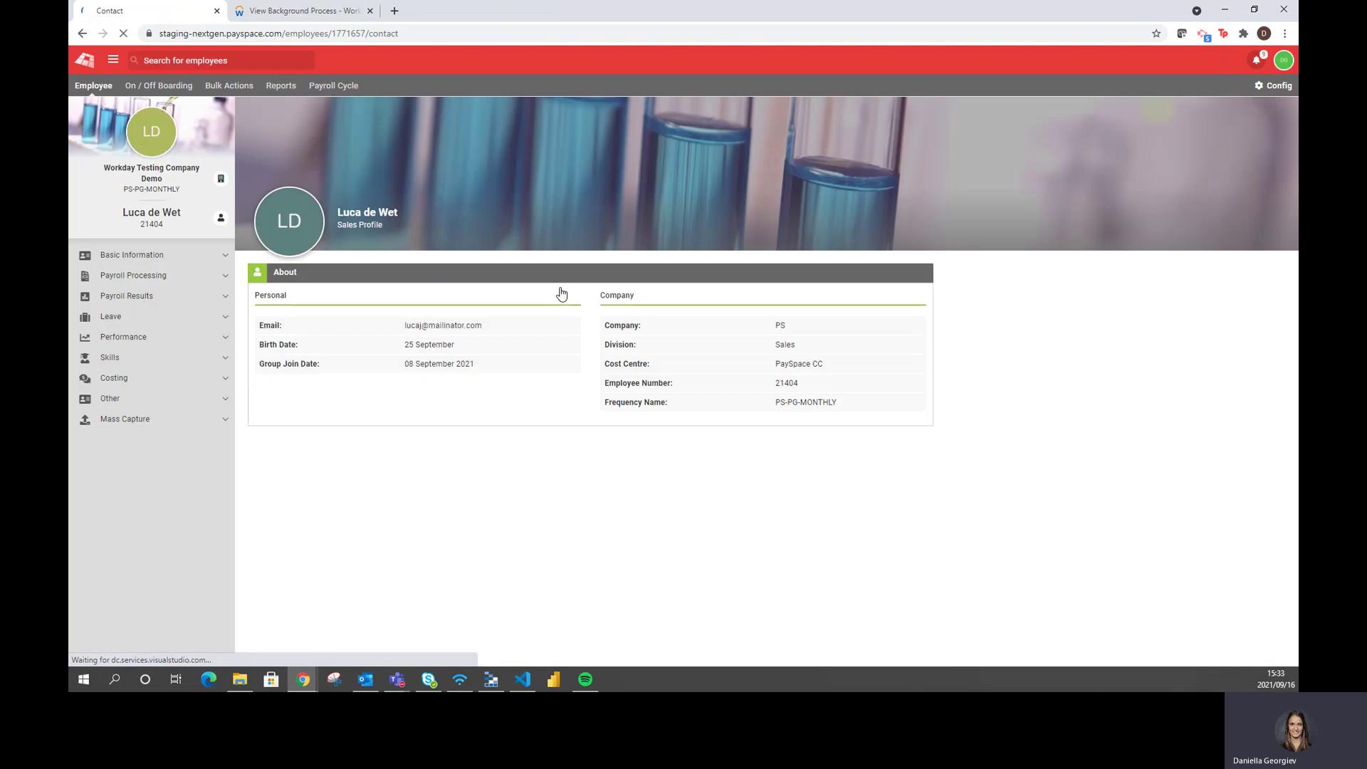
pyautogui.click(207, 257)
# Open the employee's Basic Profile and show the Personal details section in PaySpace
pyautogui.click(132, 277)
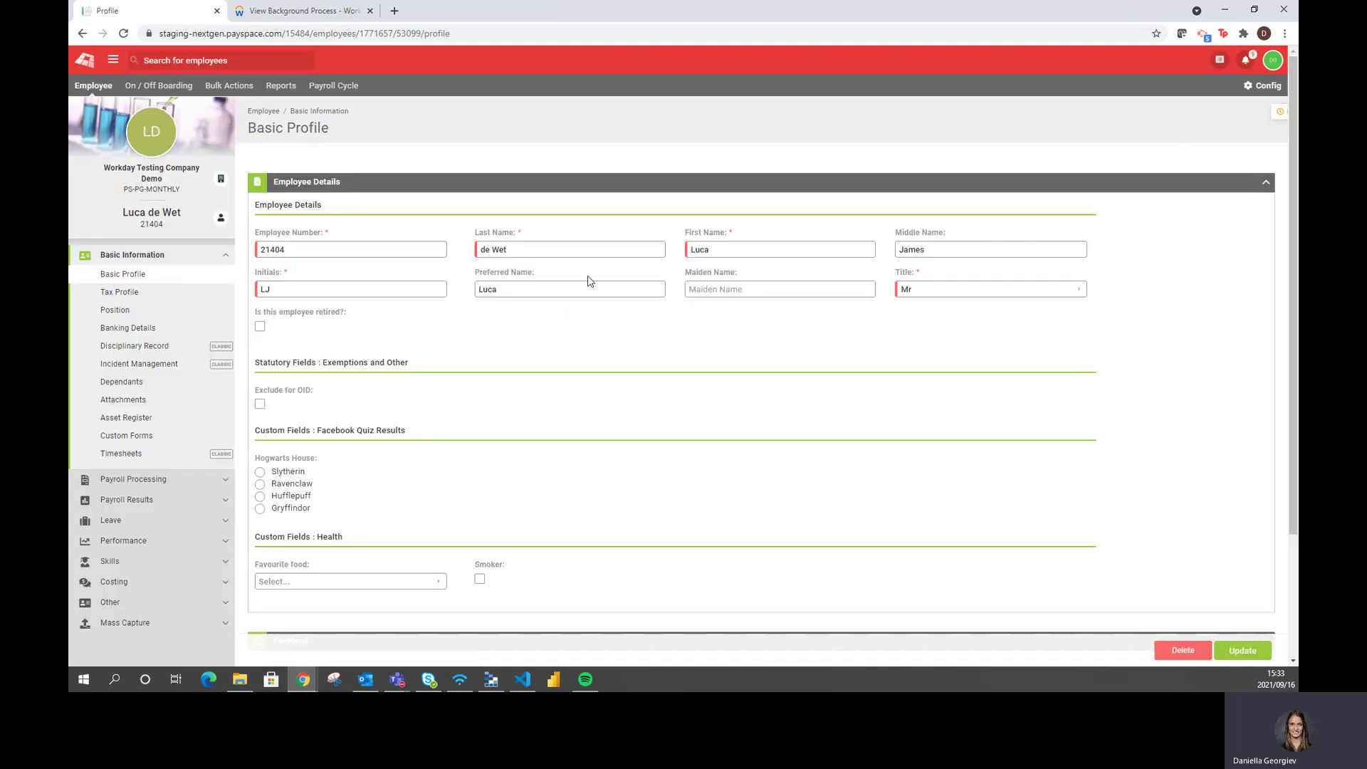
pyautogui.click(421, 187)
pyautogui.click(388, 226)
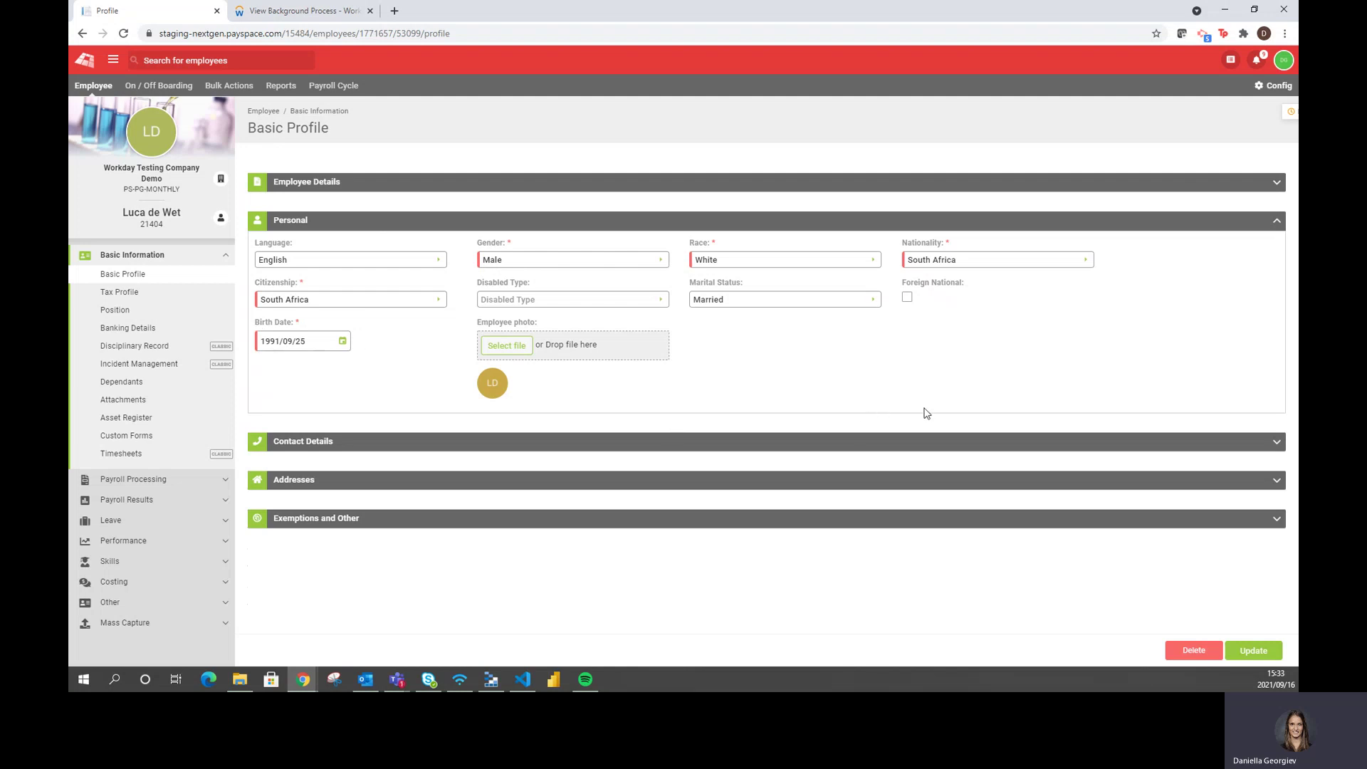
# Check the audit history for the three Workday Integration inserts at 15:32, then expand Payroll Processing
pyautogui.click(1231, 60)
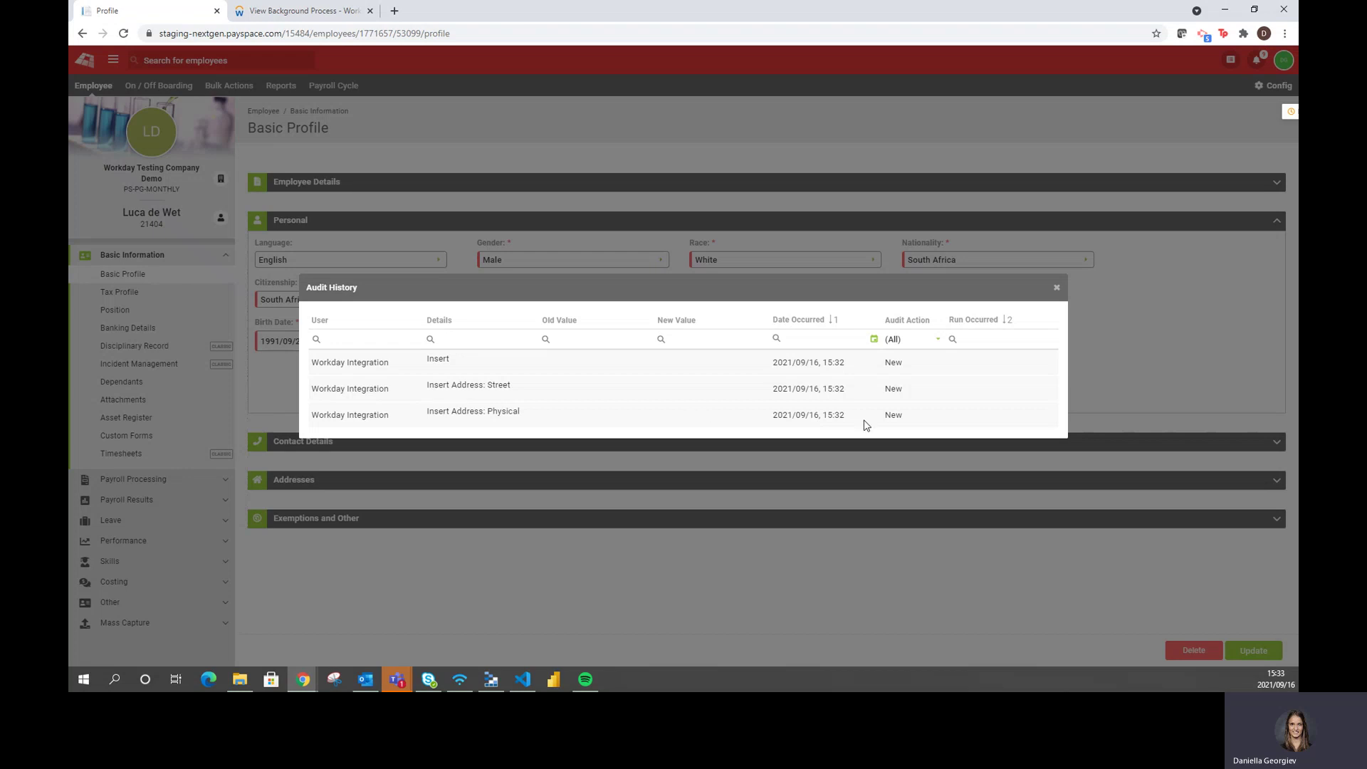
pyautogui.click(1057, 287)
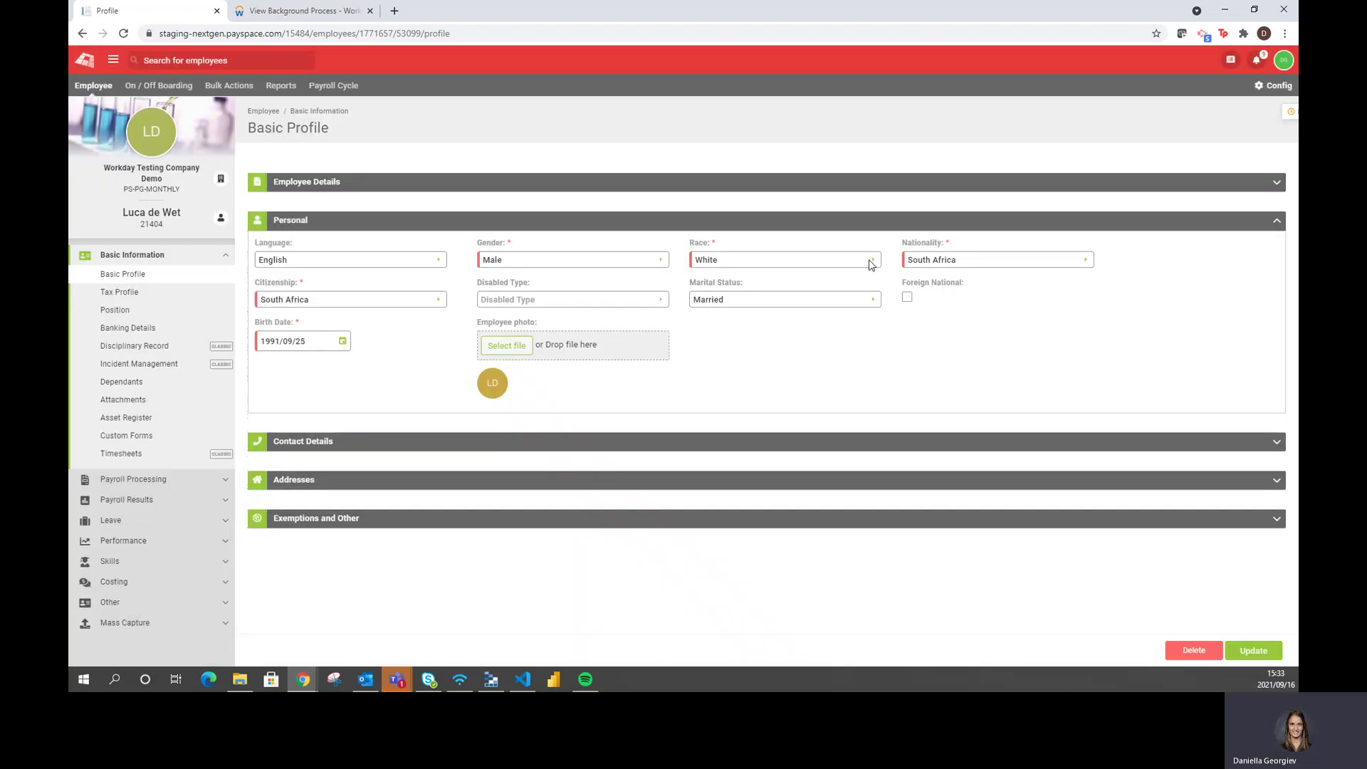
pyautogui.click(145, 255)
pyautogui.click(135, 275)
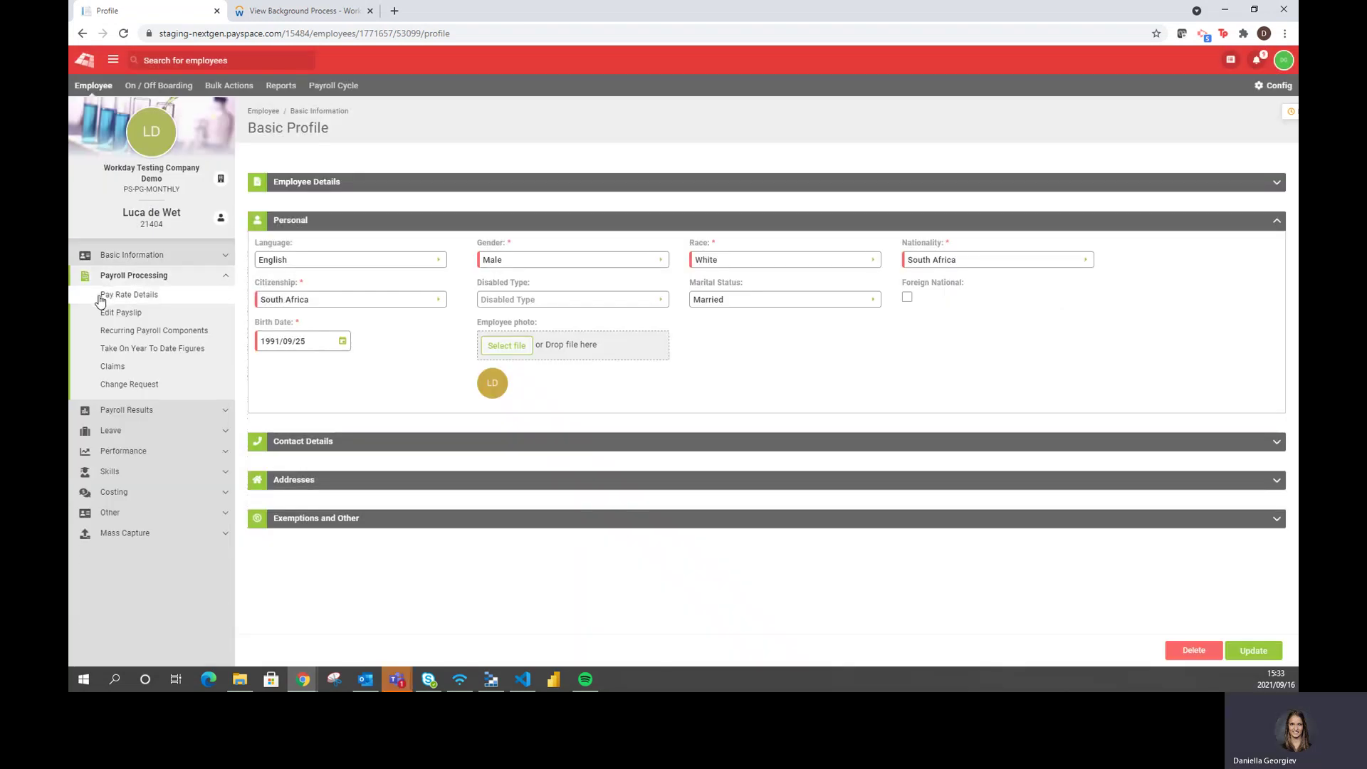
# Verify the 23000.00 monthly pay rate effective 2021/09/08, then return to the Workday background process tab
pyautogui.click(153, 297)
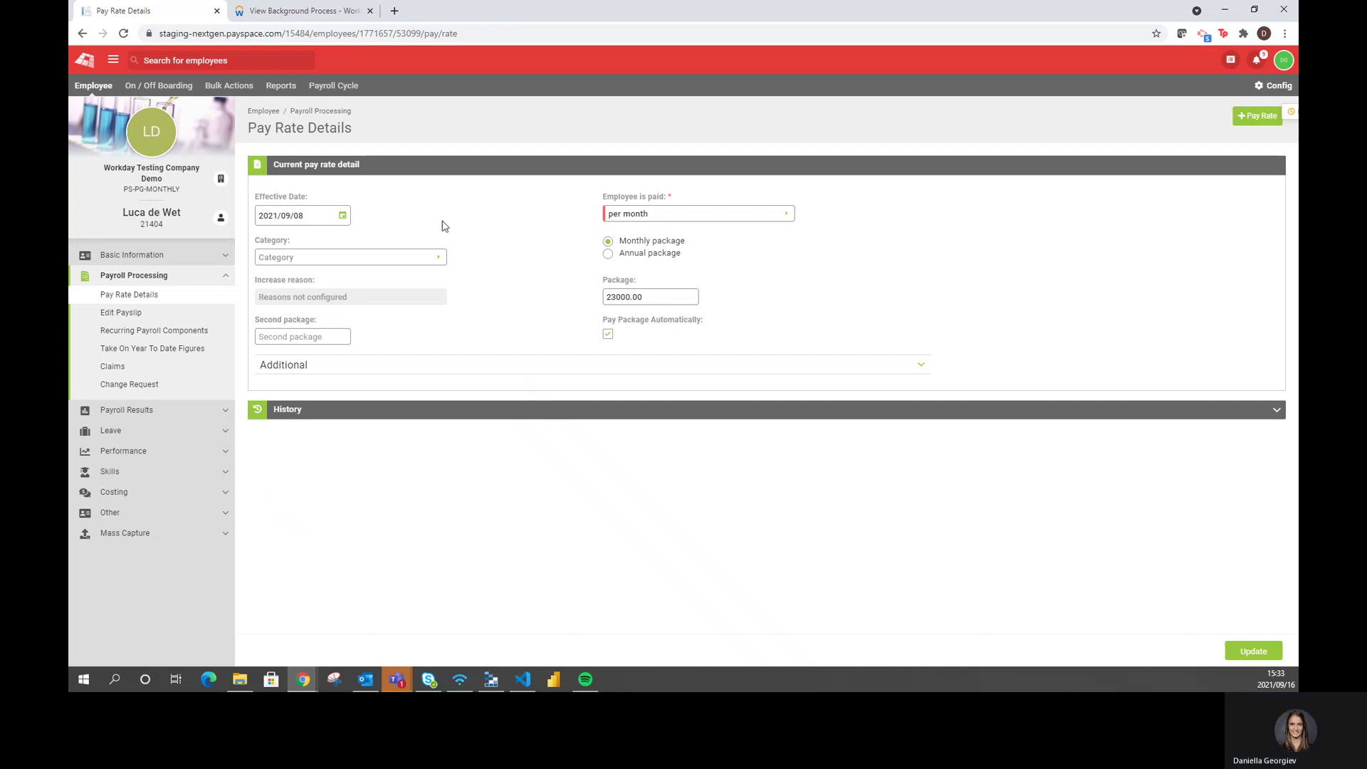
pyautogui.click(288, 11)
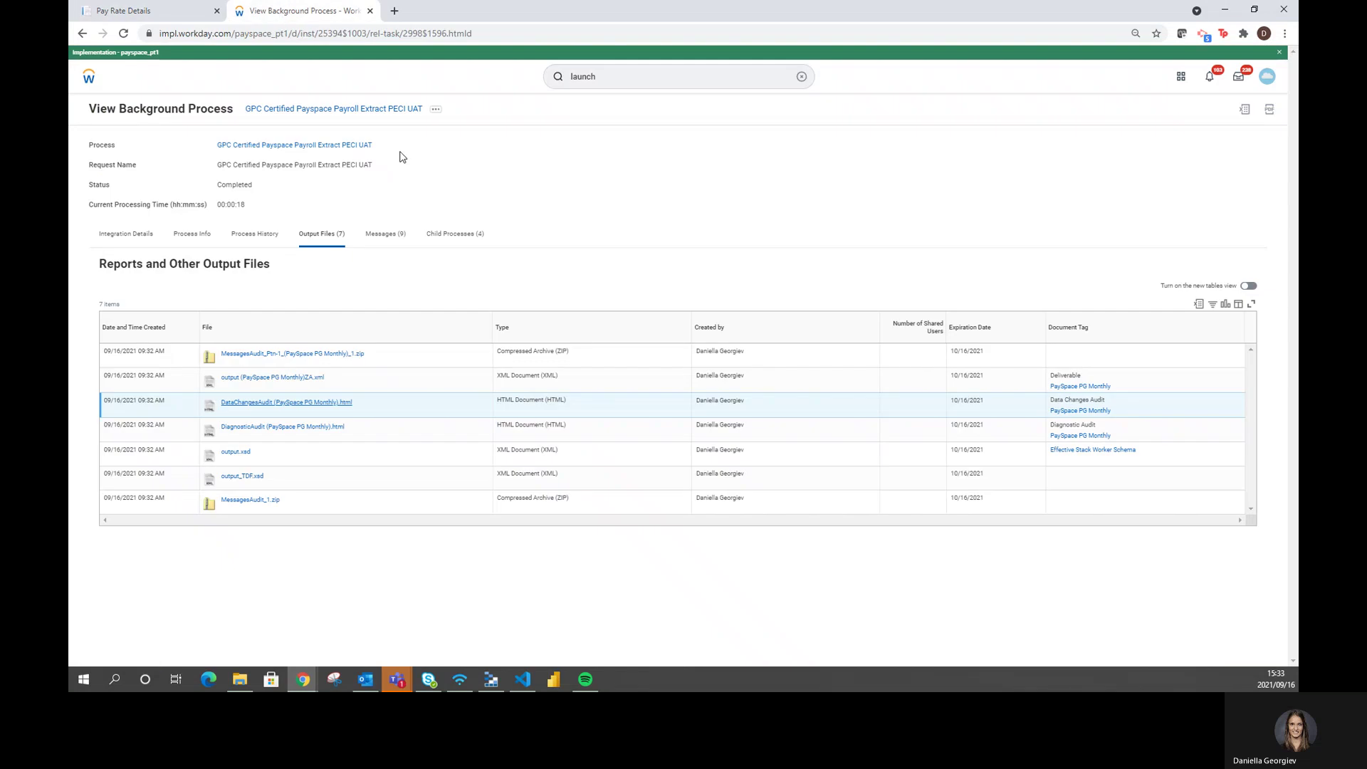
# Sign out of Workday and sign back in with another employee's username and password
pyautogui.click(1267, 76)
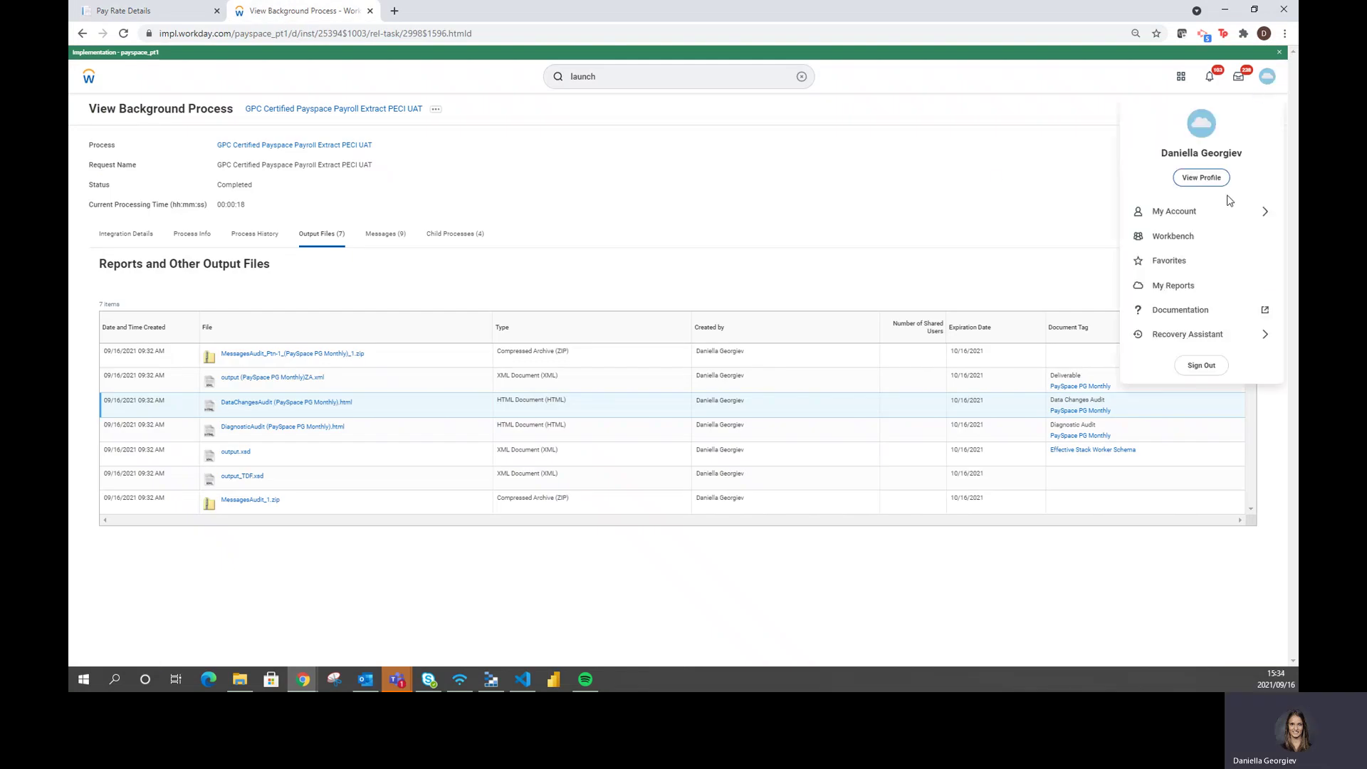
pyautogui.click(1201, 366)
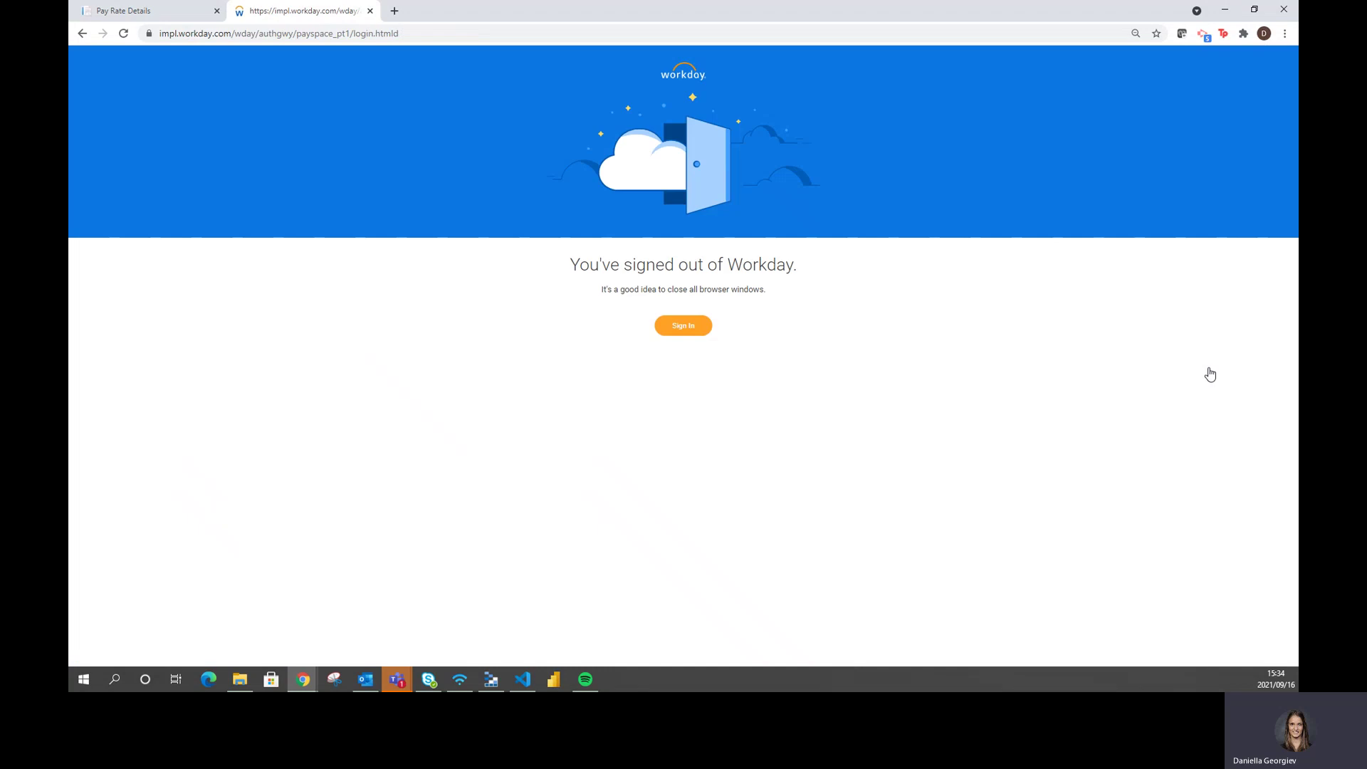
pyautogui.click(689, 332)
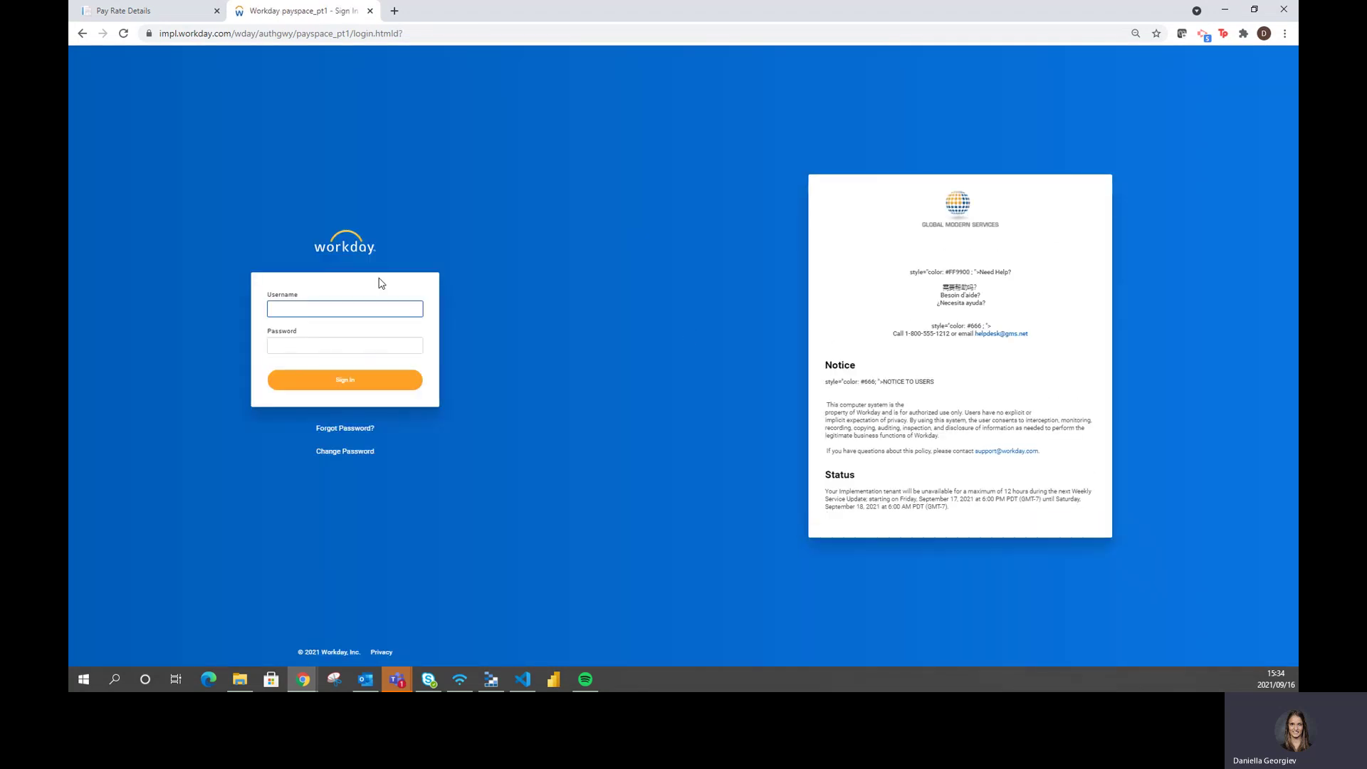
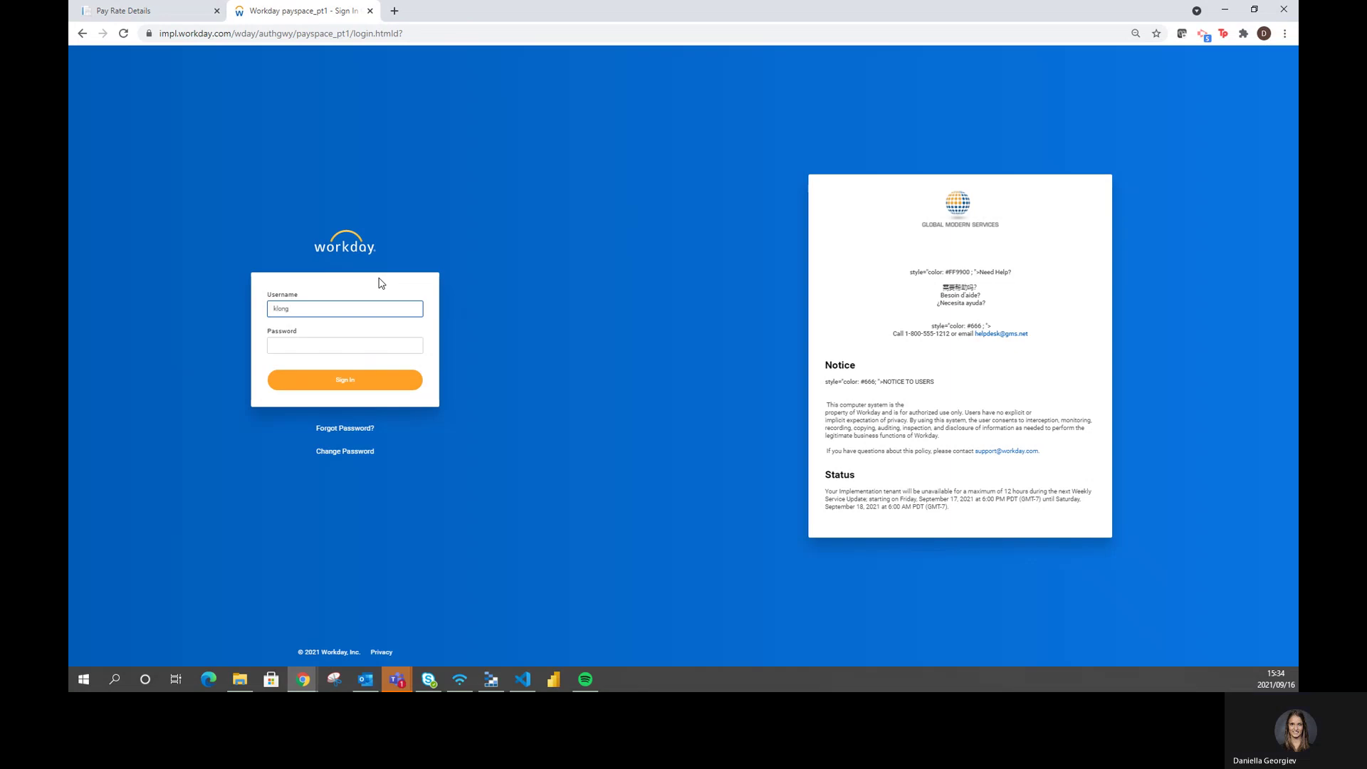
pyautogui.click(358, 345)
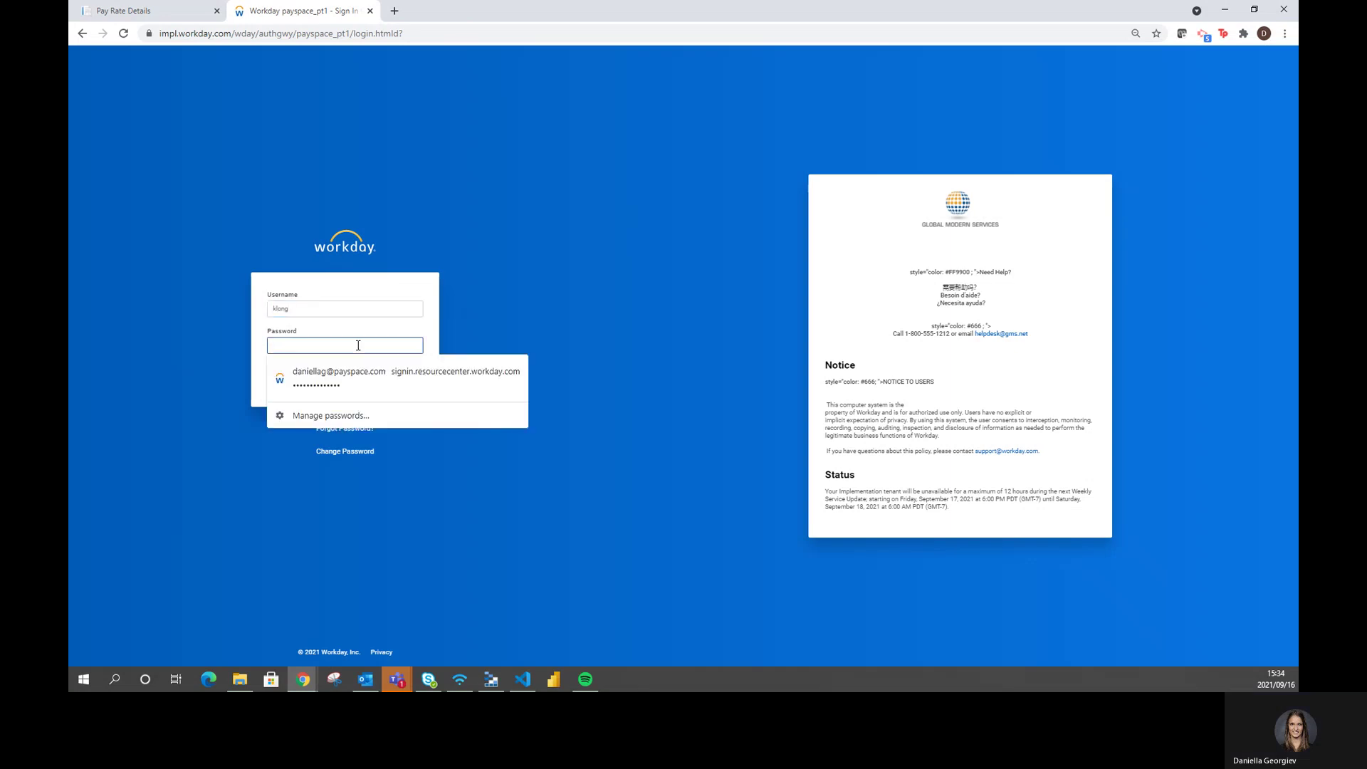
pyautogui.write('p')
pyautogui.press('BackSpace')
pyautogui.write('p')
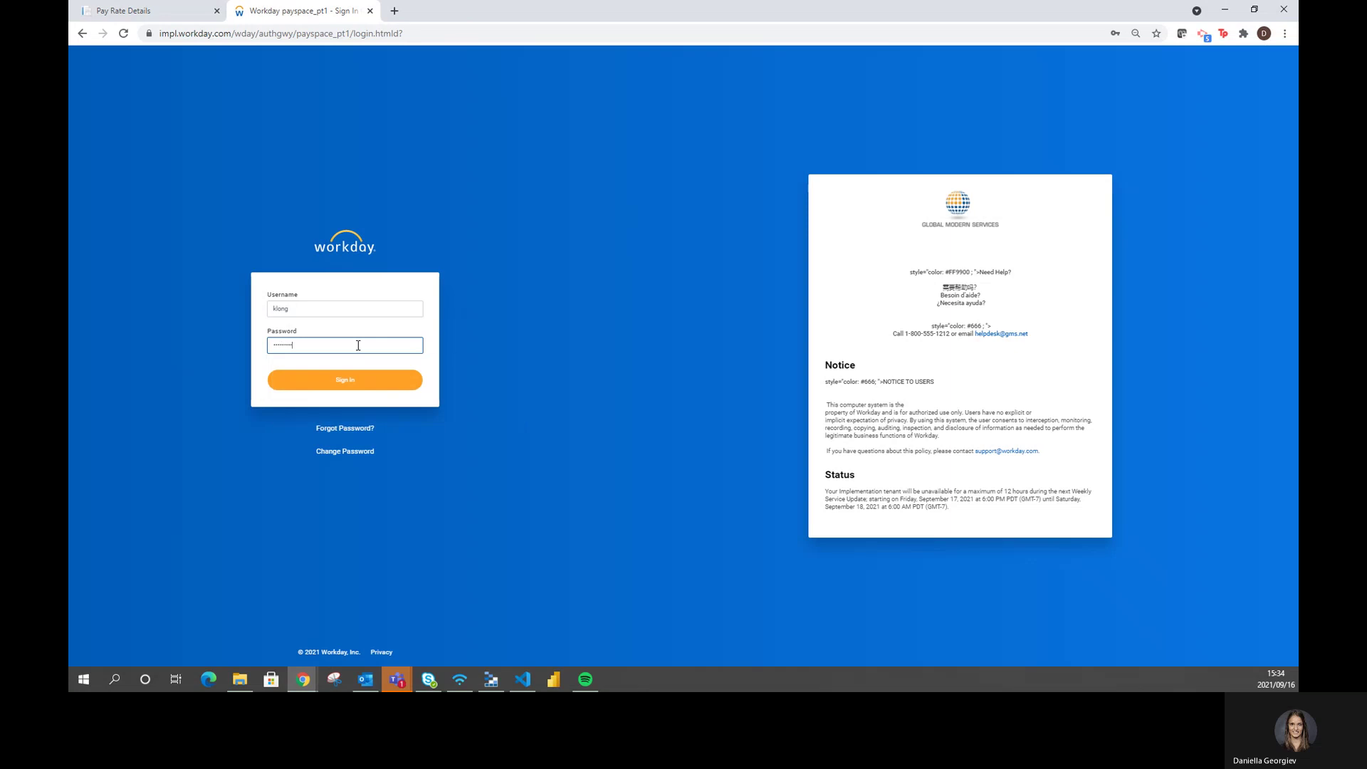
pyautogui.press('Return')
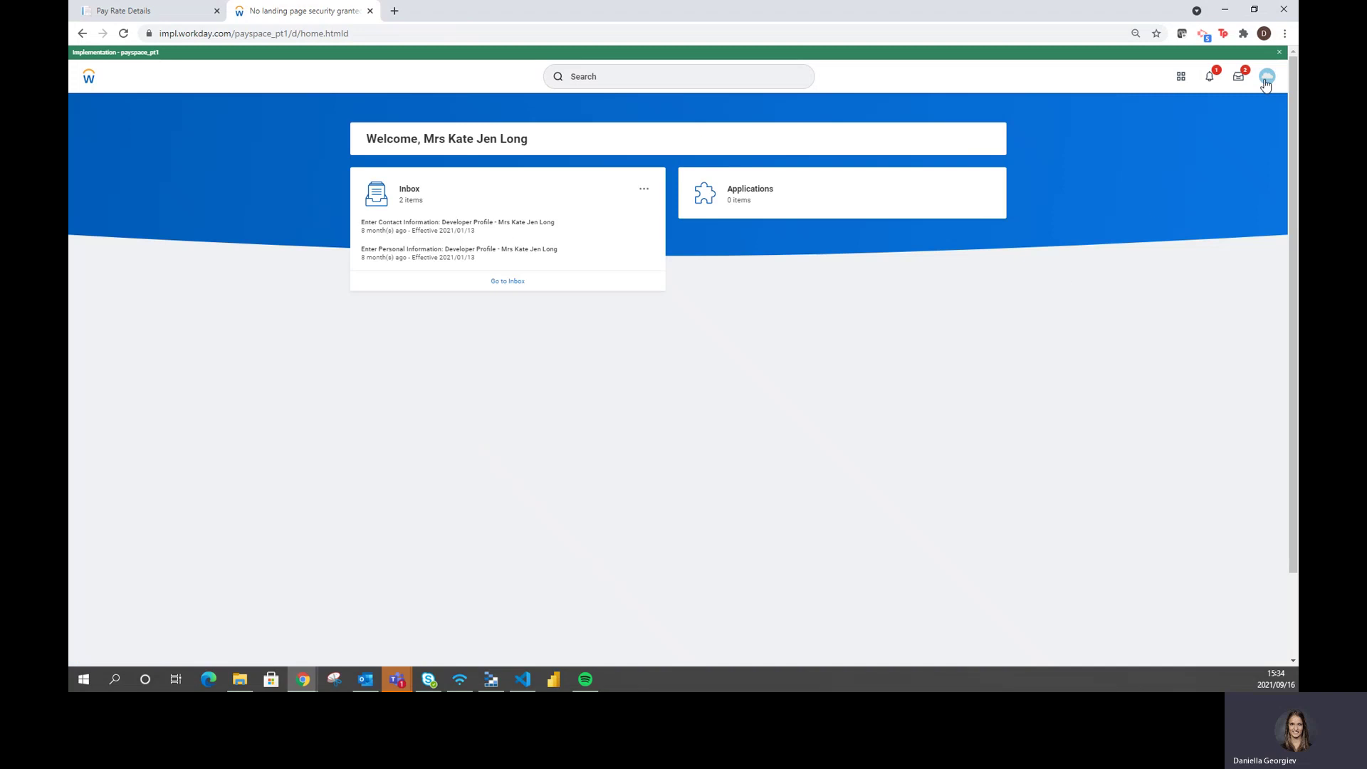
# Open the signed-in worker's profile Pay section listing eight PaySpace payslips, January–August 2021
pyautogui.click(1266, 76)
pyautogui.click(1196, 179)
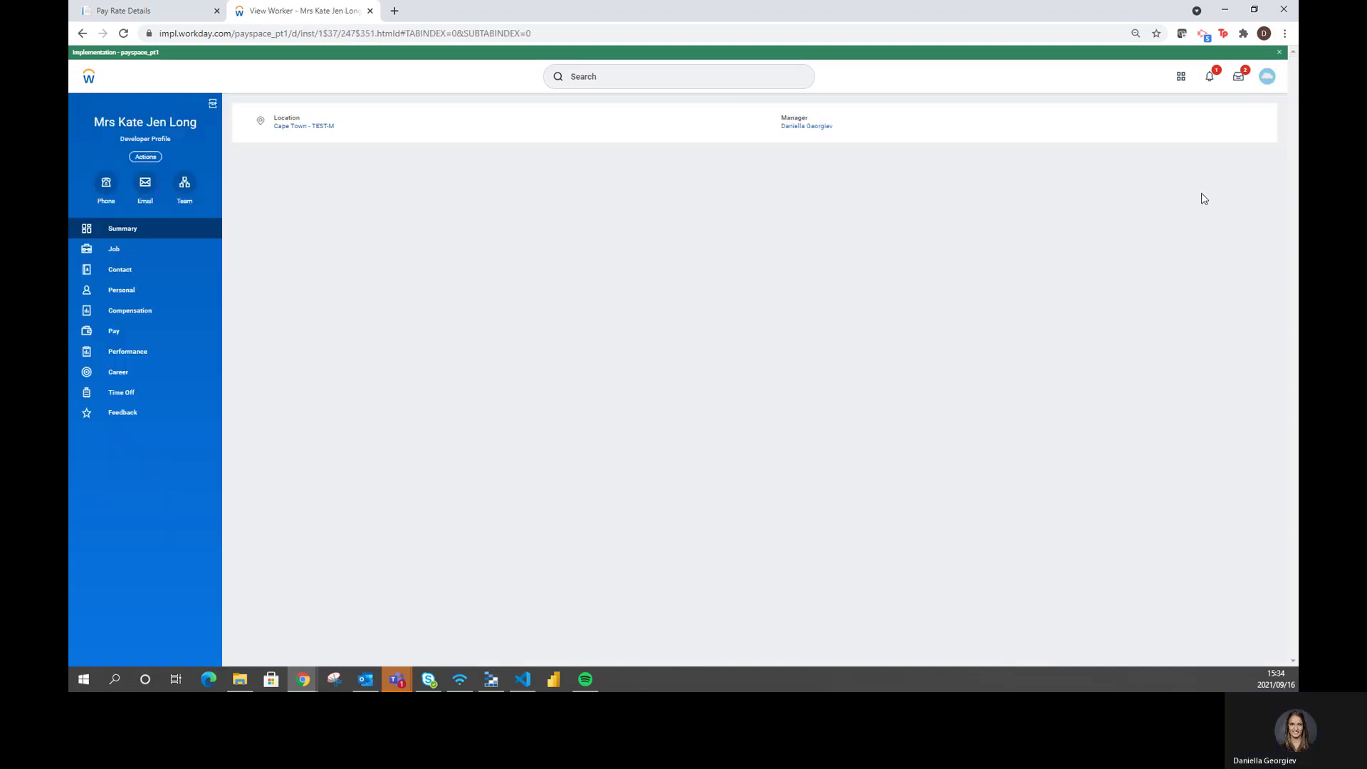
pyautogui.click(138, 337)
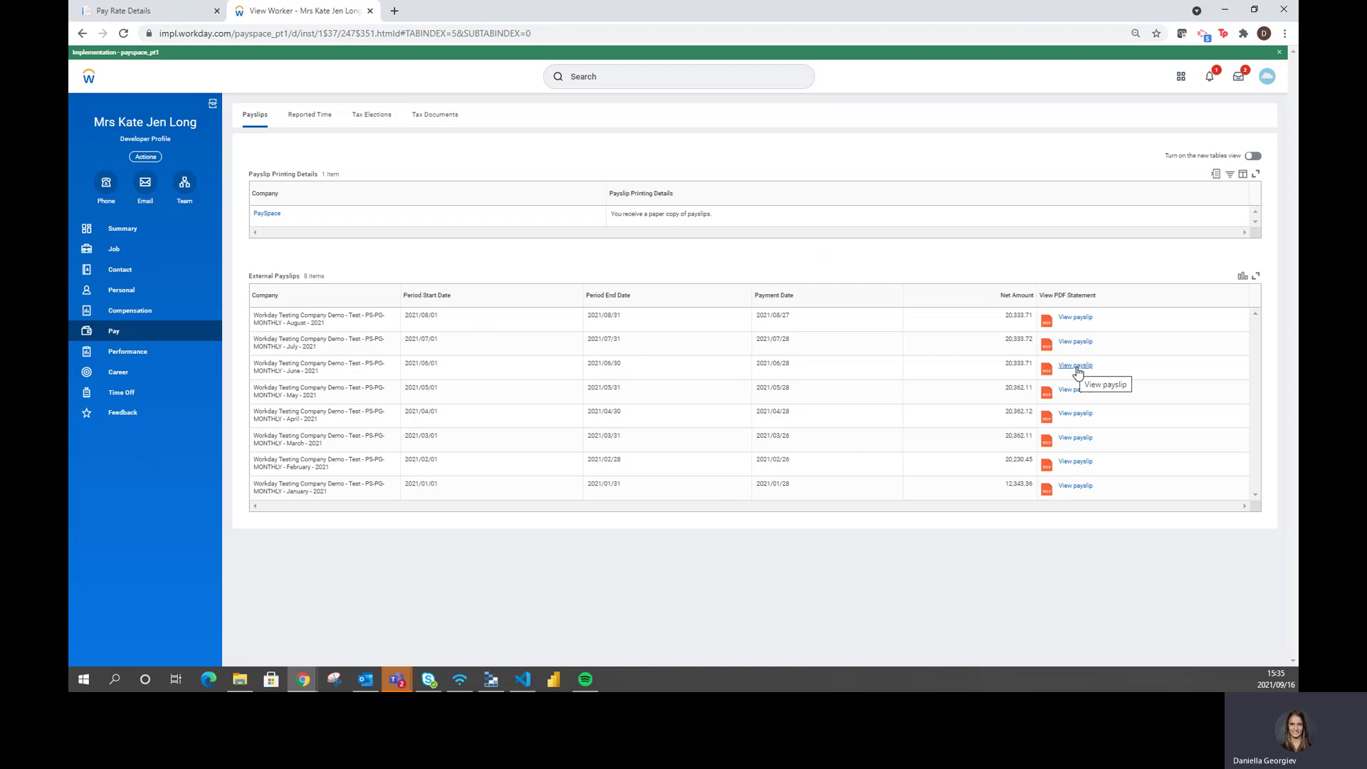
# Open the June 2021 payslip PDF showing 20,333.71 net pay and download it
pyautogui.click(1076, 366)
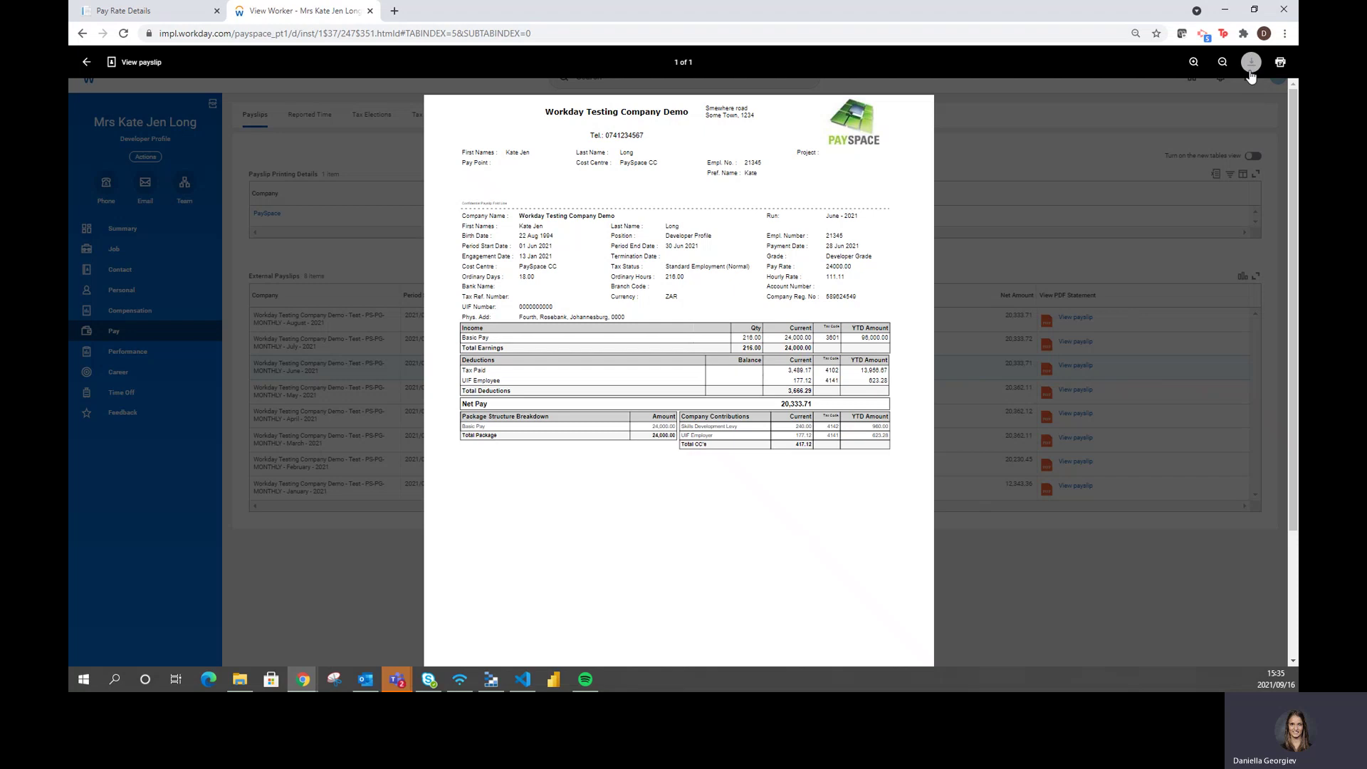
pyautogui.click(1251, 66)
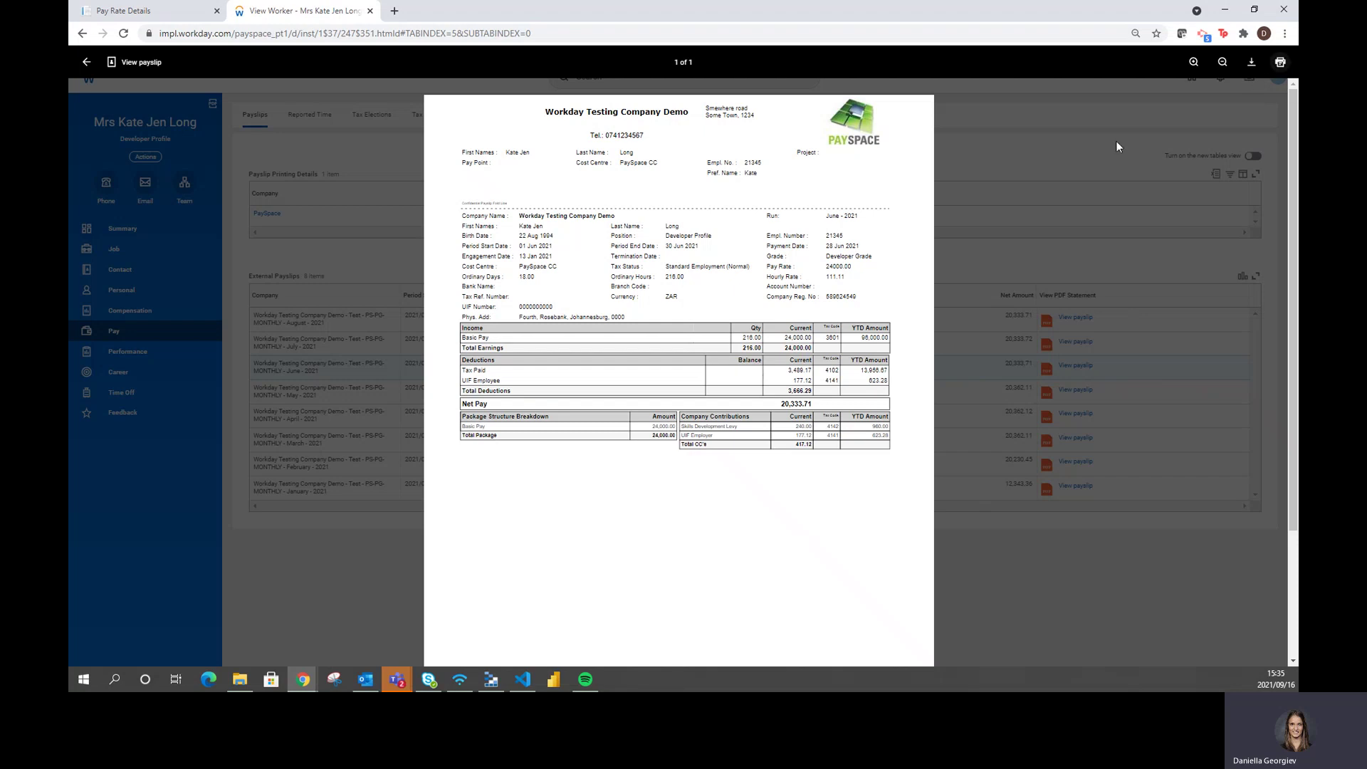